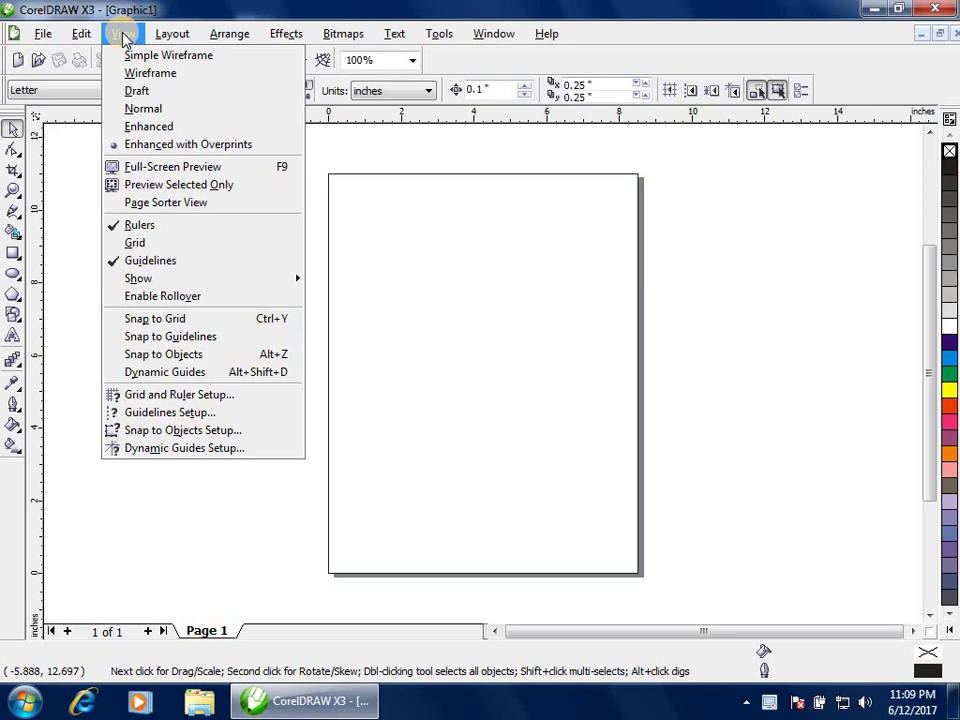
{"action": "left_click", "coordinate": [123, 34]}
{"action": "left_click", "coordinate": [123, 34]}
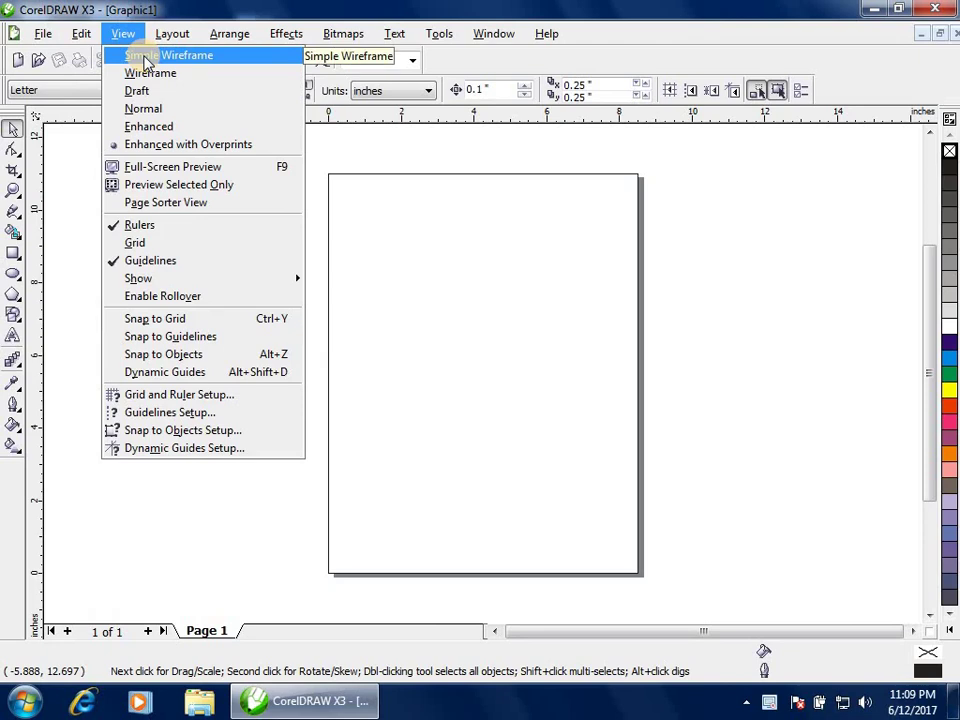
{"action": "left_click", "coordinate": [480, 350]}
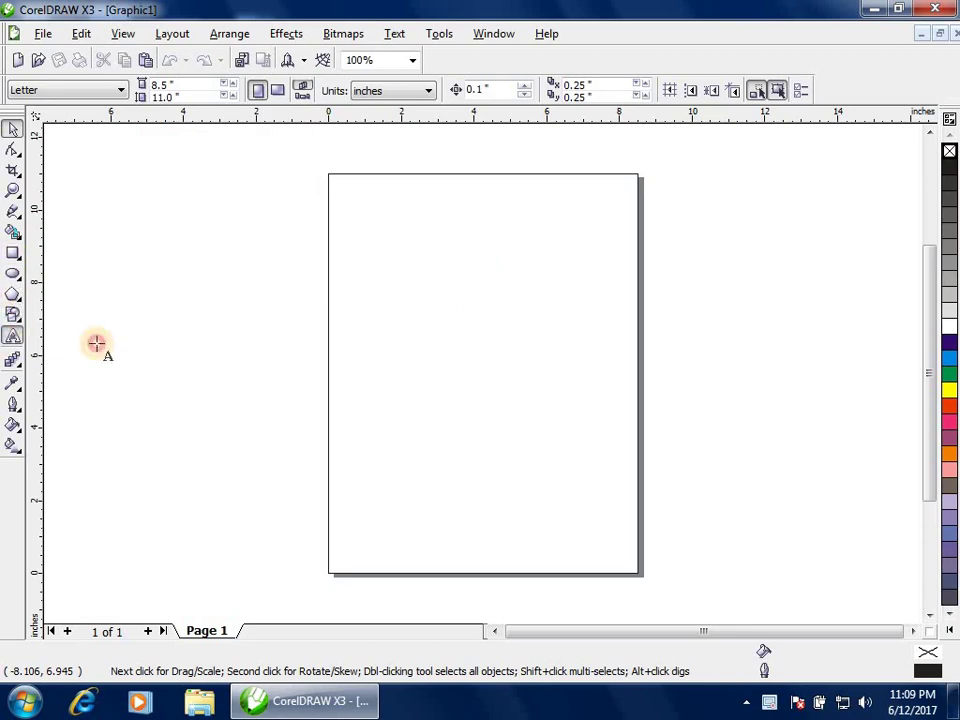
- Add the first name in capital letters as artistic text near the middle of the page
{"action": "left_click", "coordinate": [12, 336]}
{"action": "left_click", "coordinate": [407, 345]}
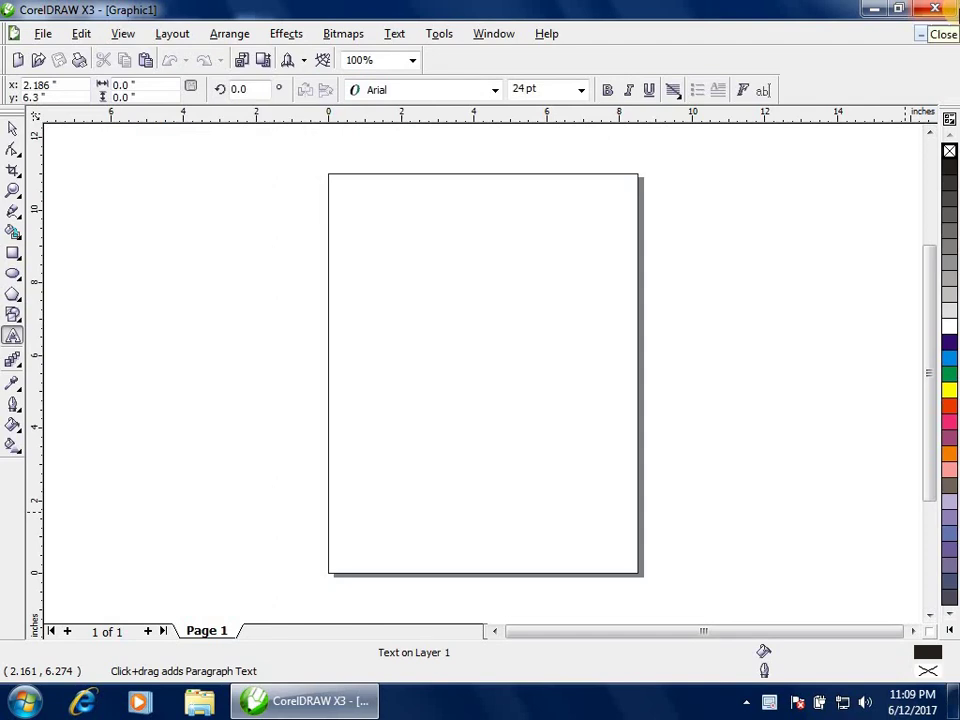
{"action": "type", "text": "rekha"}
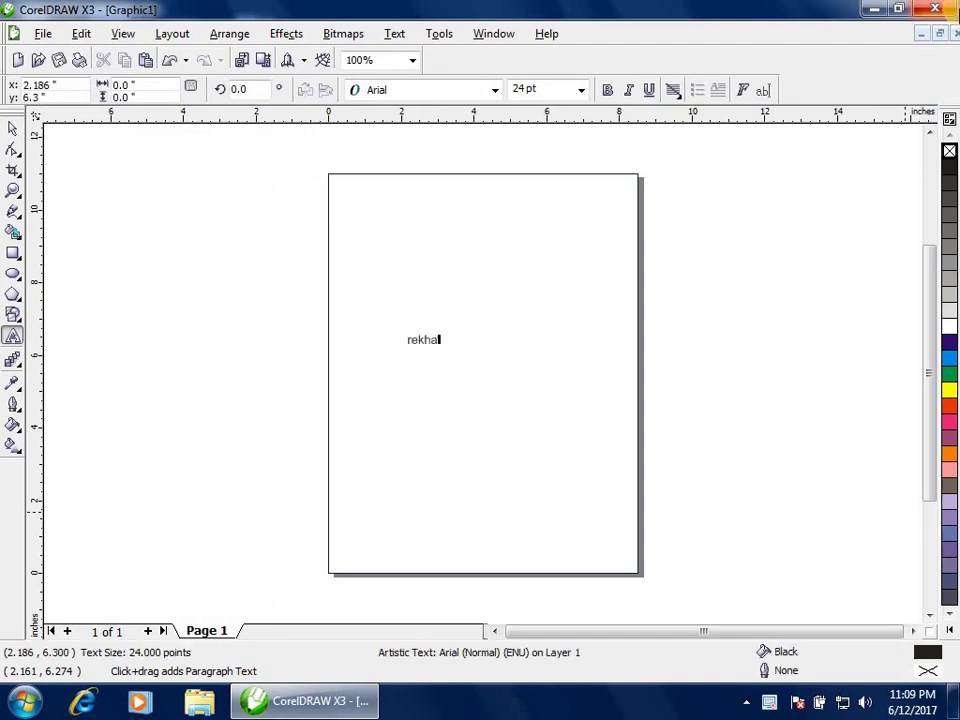
{"action": "key", "text": "BackSpace"}
{"action": "key", "text": "BackSpace"}
{"action": "key", "text": "BackSpace"}
{"action": "key", "text": "BackSpace"}
{"action": "key", "text": "BackSpace"}
{"action": "type", "text": "REKHA"}
{"action": "key", "text": "ctrl+space"}
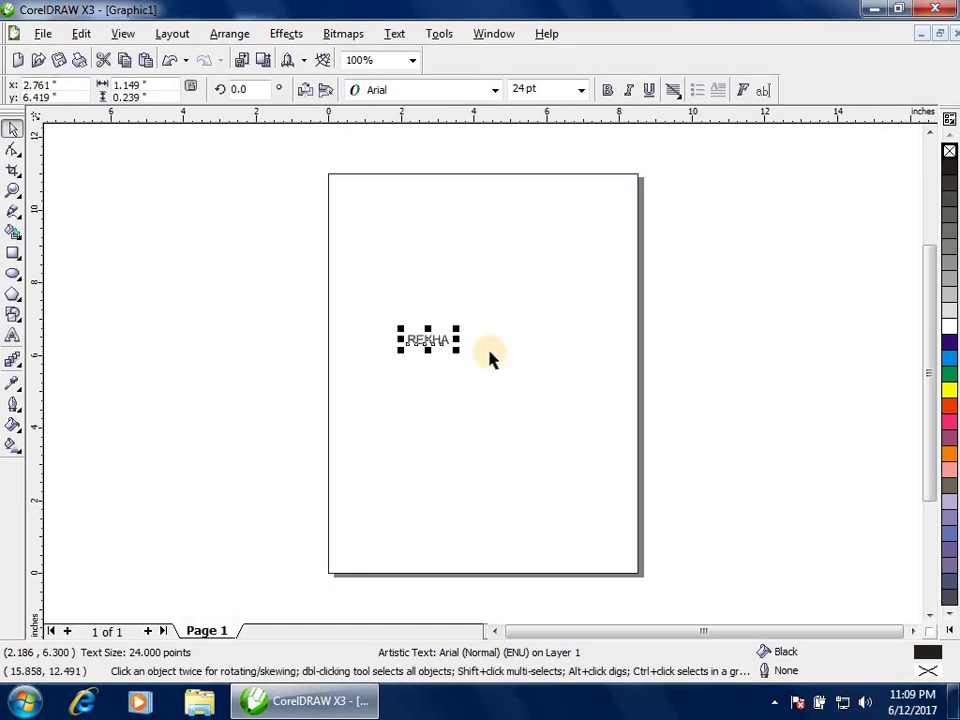
- Enlarge the name text to about 169 pt, set its font to Arial Black and centre it across the page above the middle
{"action": "left_click_drag", "start_coordinate": [456, 347], "coordinate": [610, 378]}
{"action": "left_click", "coordinate": [418, 89]}
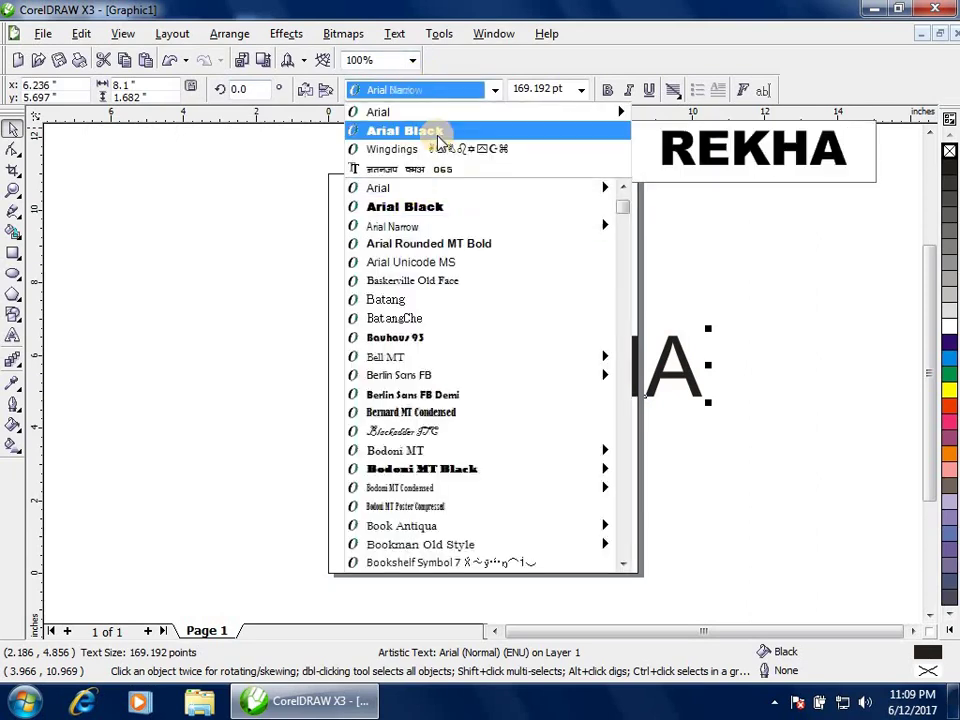
{"action": "left_click", "coordinate": [429, 133]}
{"action": "left_click_drag", "start_coordinate": [621, 364], "coordinate": [524, 324]}
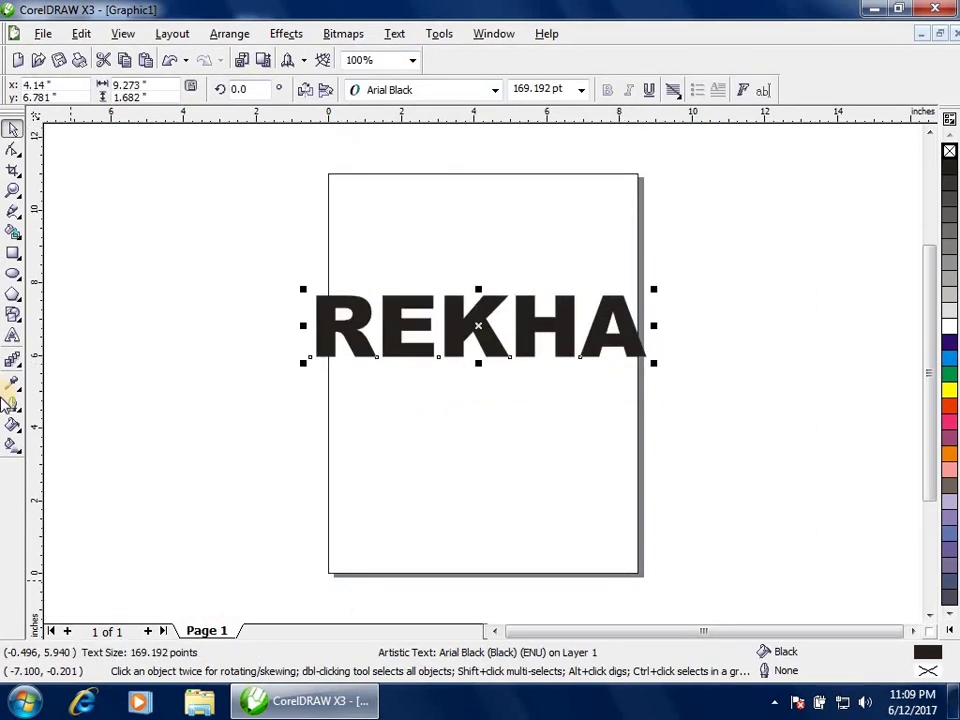
- Apply a linear fountain fill with the Cylinder - 09 preset to the name text
{"action": "left_click", "coordinate": [13, 432]}
{"action": "left_click", "coordinate": [75, 439]}
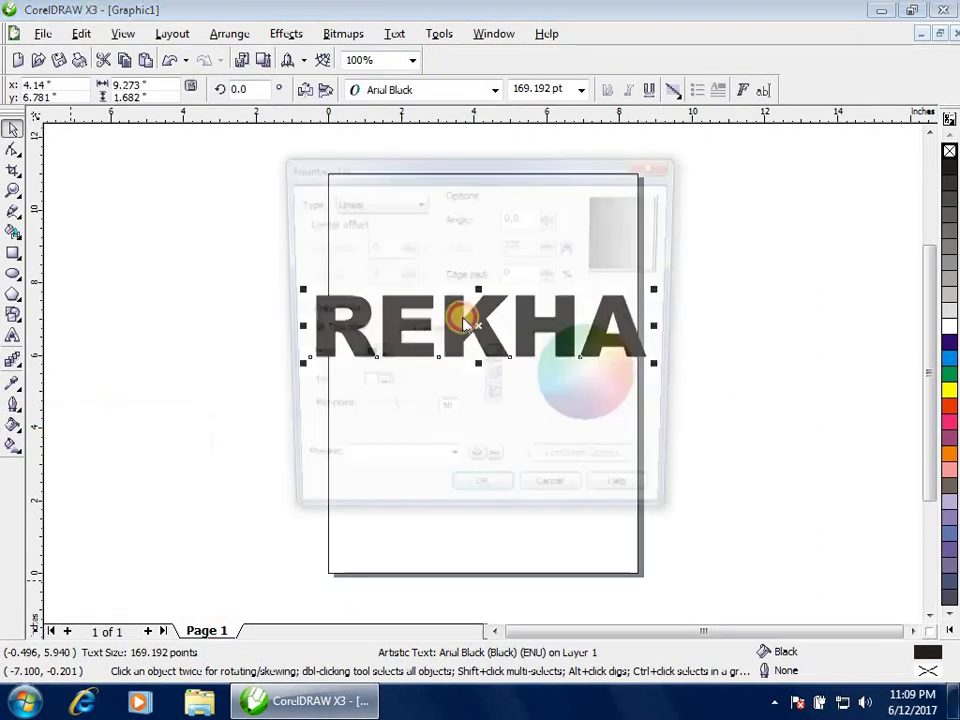
{"action": "left_click", "coordinate": [451, 468]}
{"action": "left_click", "coordinate": [420, 391]}
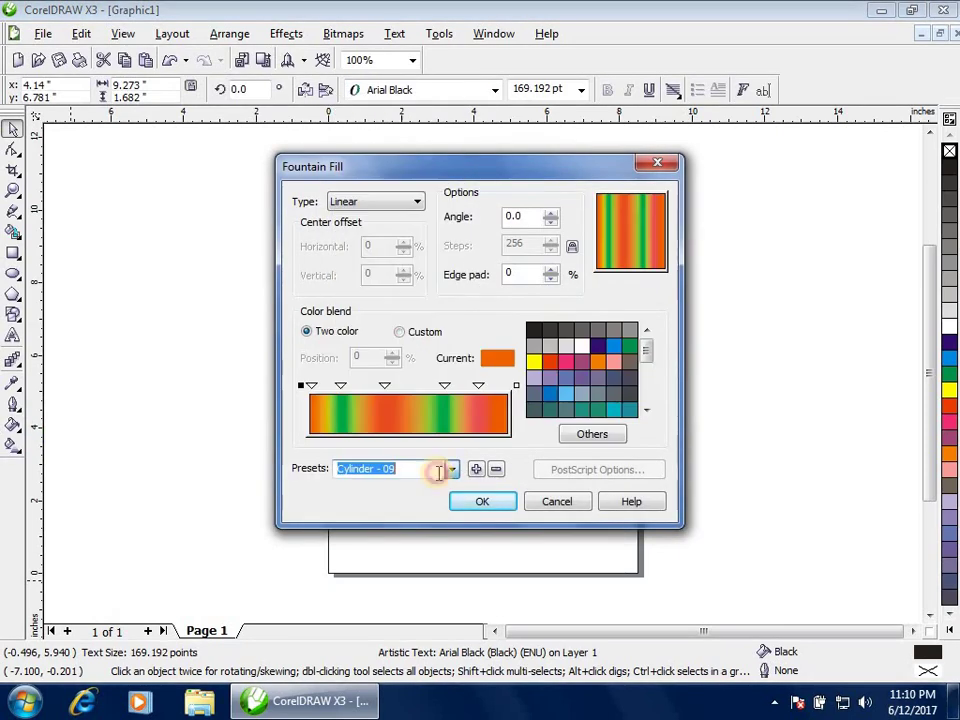
{"action": "left_click", "coordinate": [484, 503]}
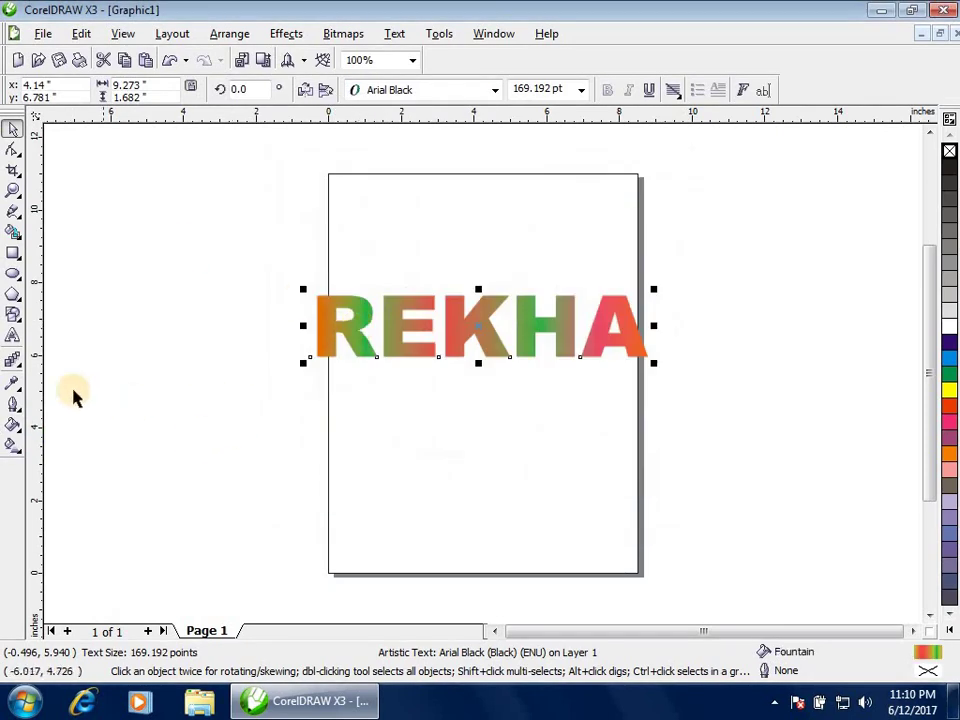
- Extrude the name text up and to the right, vanishing point offset about 3.0 by 4.1 inches, and move it slightly lower on the page
{"action": "left_click", "coordinate": [13, 362]}
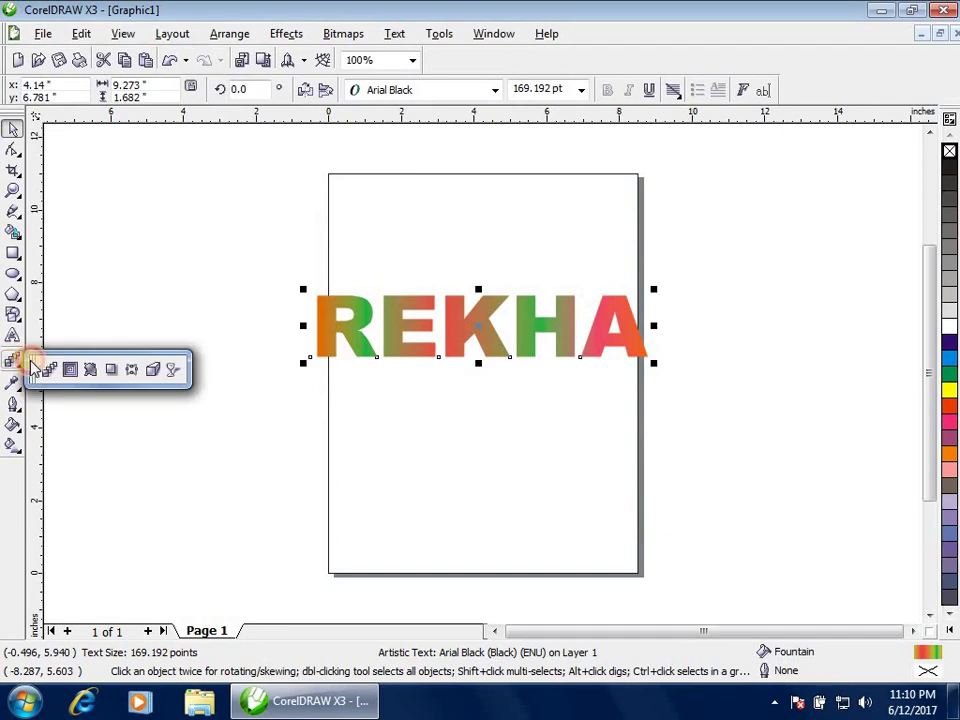
{"action": "left_click", "coordinate": [152, 370]}
{"action": "left_click_drag", "start_coordinate": [493, 332], "coordinate": [587, 178]}
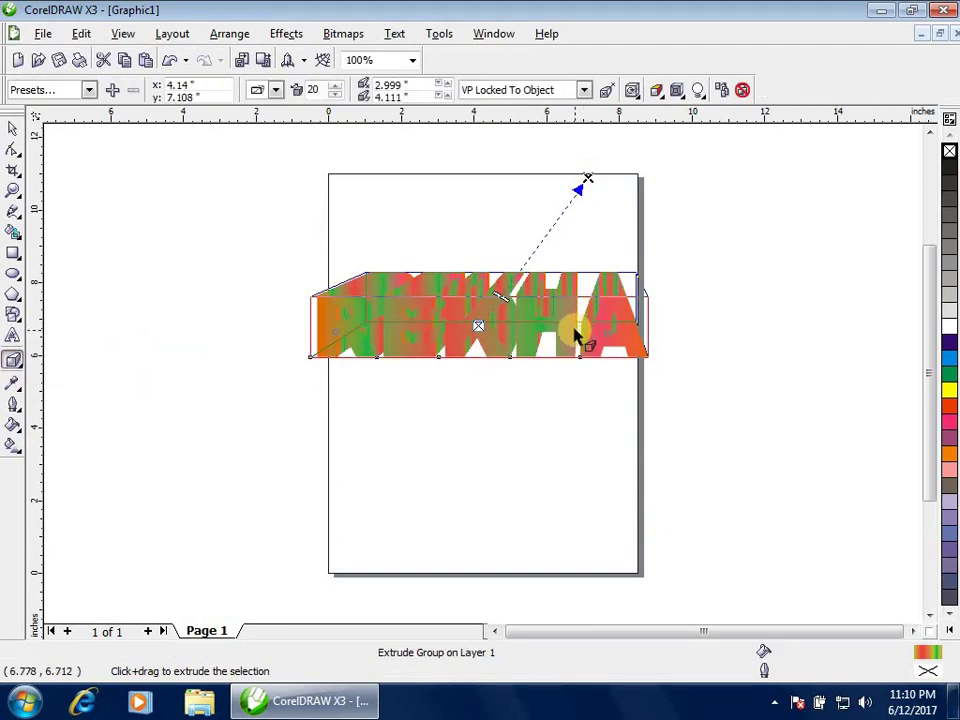
{"action": "key", "text": "space"}
{"action": "left_click", "coordinate": [540, 403]}
{"action": "left_click_drag", "start_coordinate": [499, 315], "coordinate": [507, 367]}
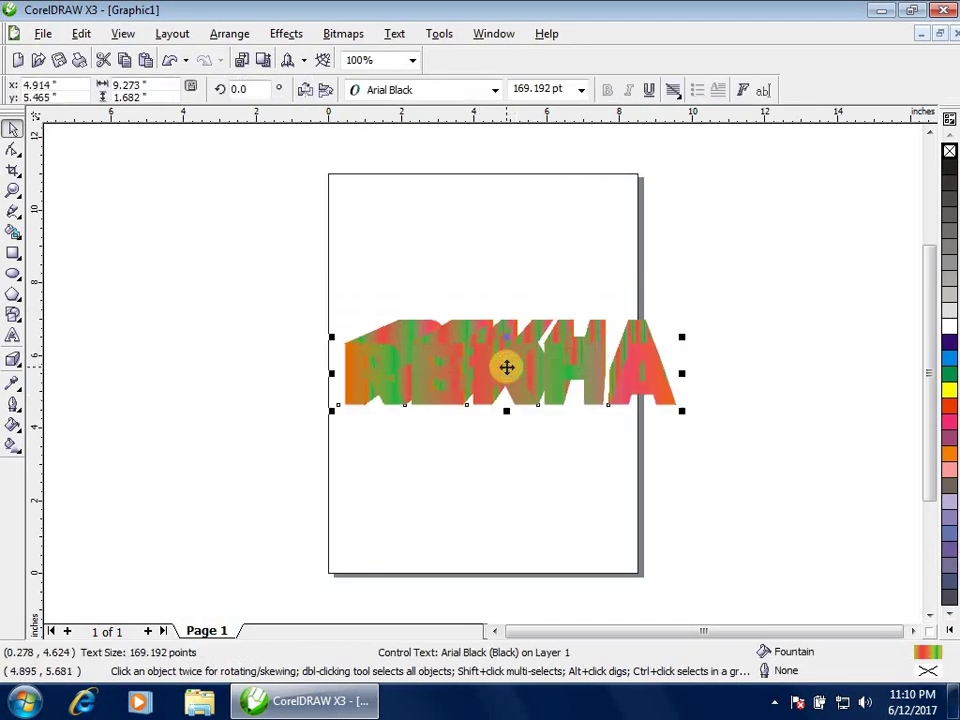
- View the extruded text in Simple Wireframe mode and in Wireframe mode
{"action": "left_click", "coordinate": [123, 34]}
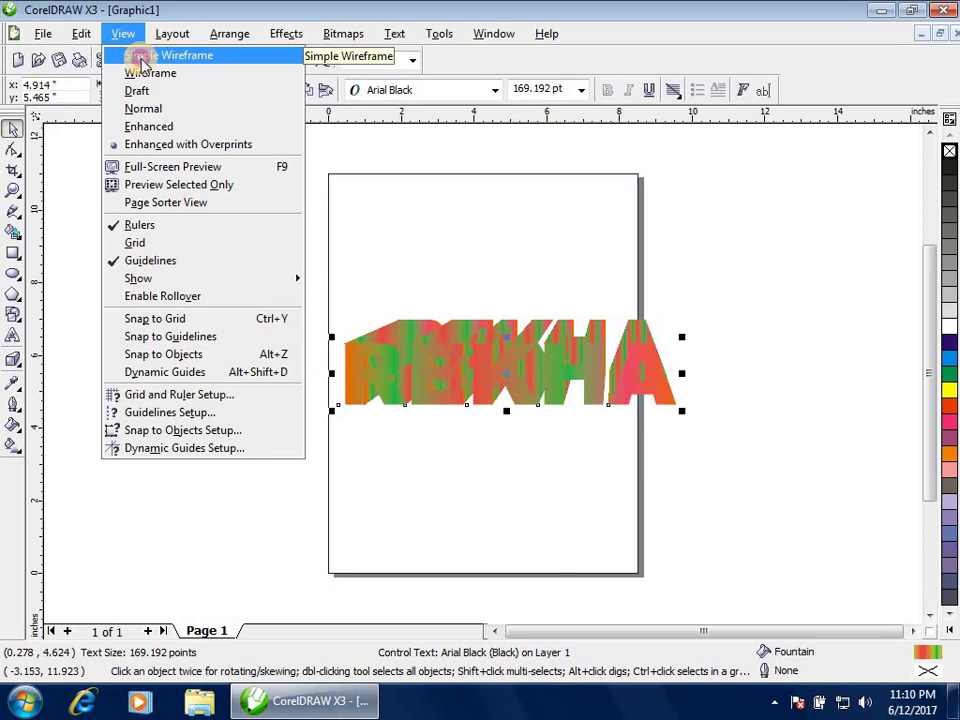
{"action": "left_click", "coordinate": [145, 58]}
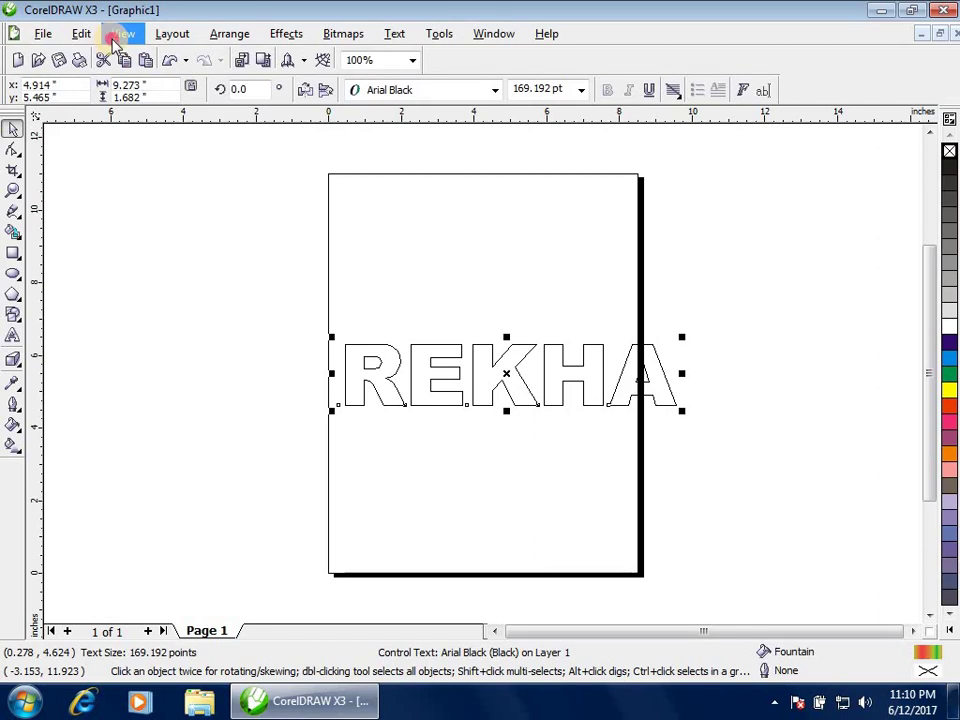
{"action": "left_click", "coordinate": [118, 34]}
{"action": "left_click", "coordinate": [137, 75]}
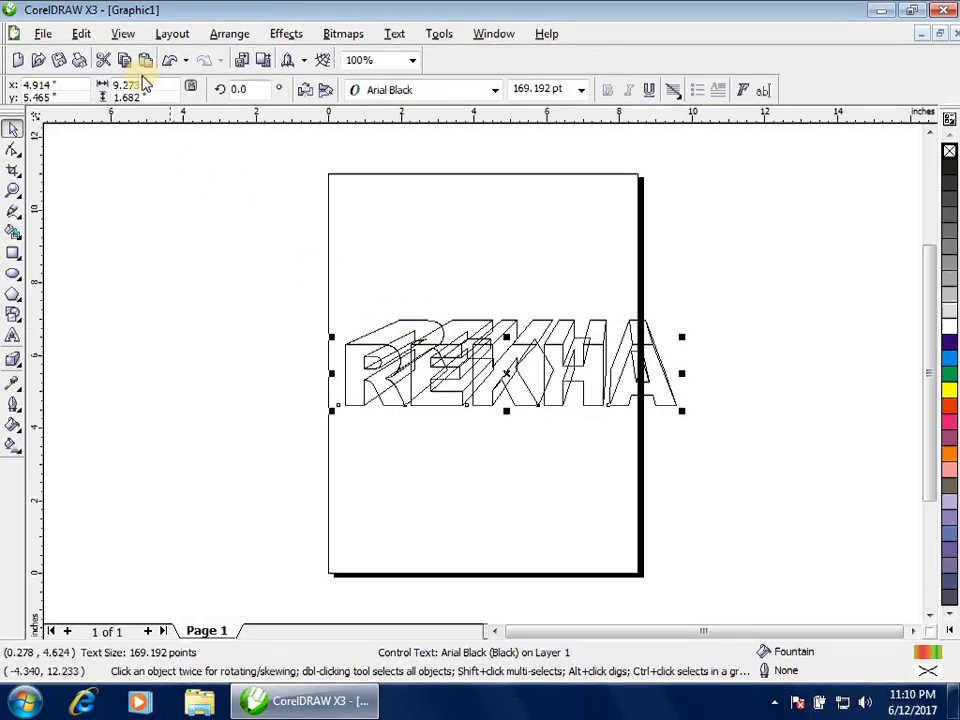
- View the extruded text in Draft mode and in Normal mode
{"action": "left_click", "coordinate": [123, 33]}
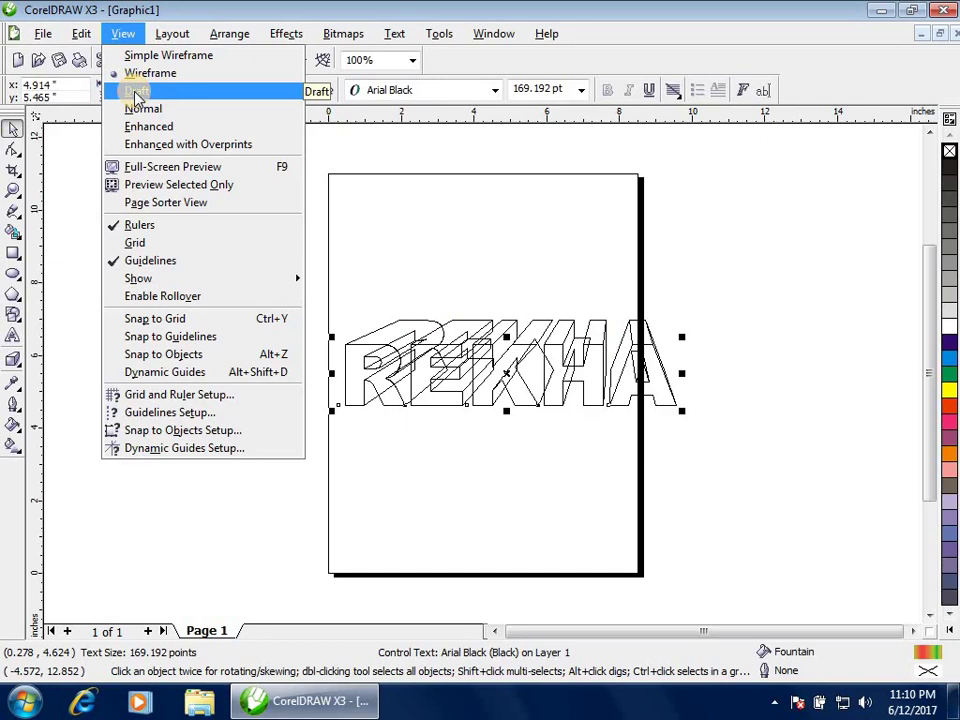
{"action": "left_click", "coordinate": [137, 92]}
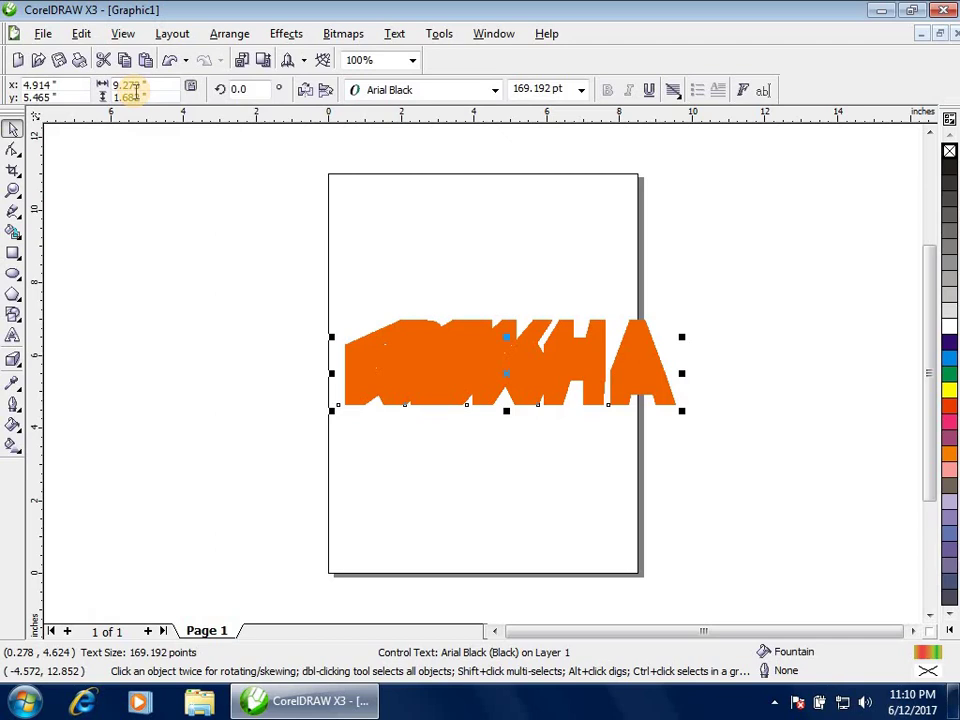
{"action": "left_click", "coordinate": [121, 33]}
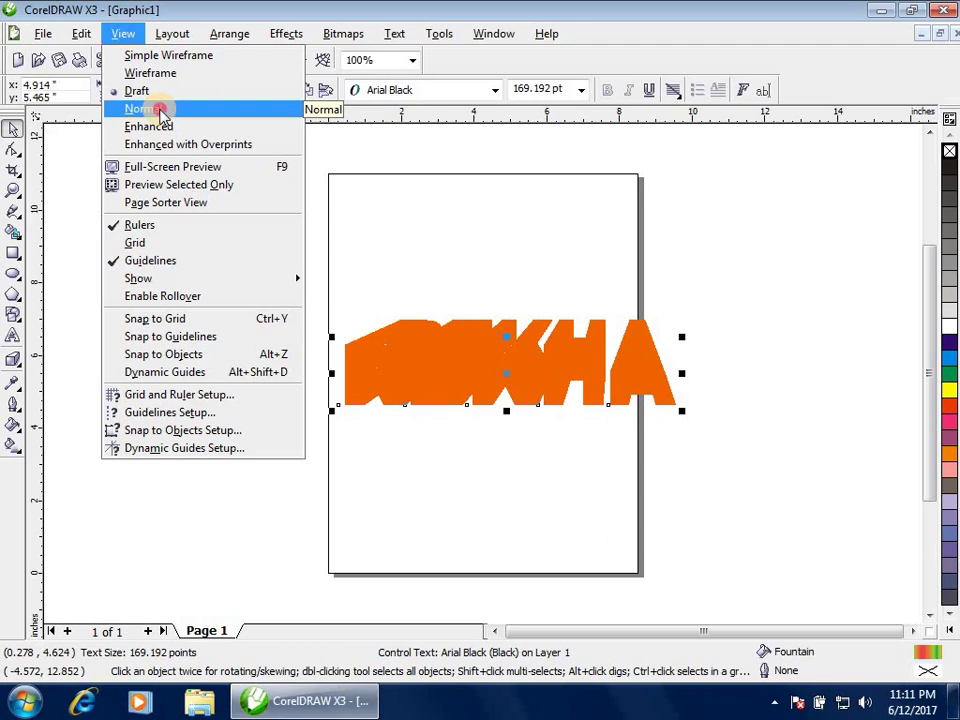
{"action": "left_click", "coordinate": [160, 113]}
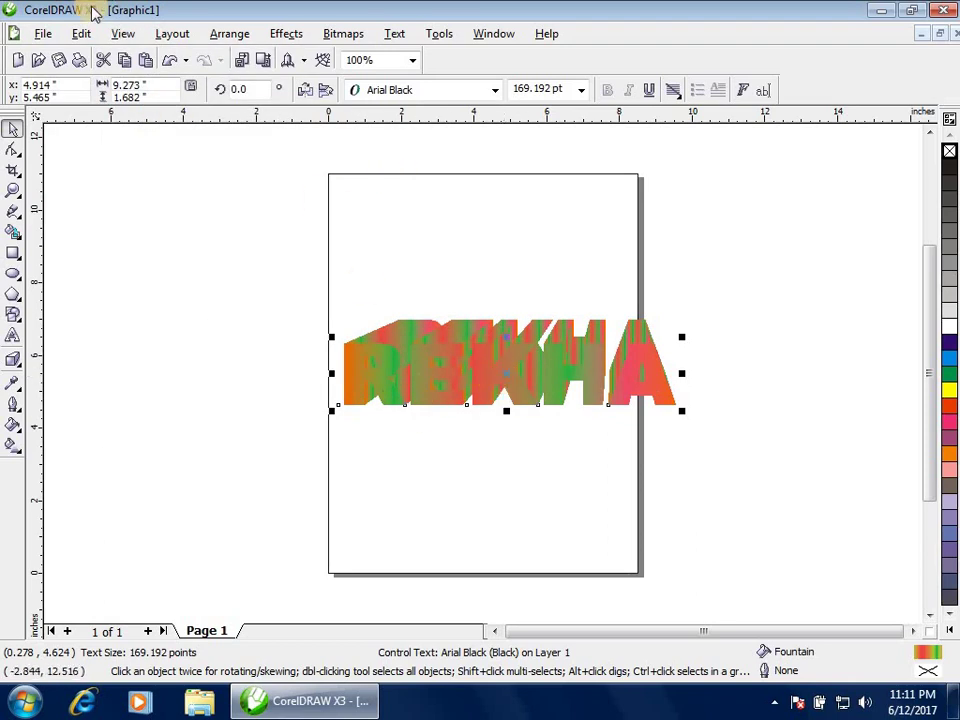
- View the extruded text in Enhanced mode and in Enhanced with Overprints mode
{"action": "left_click", "coordinate": [120, 33]}
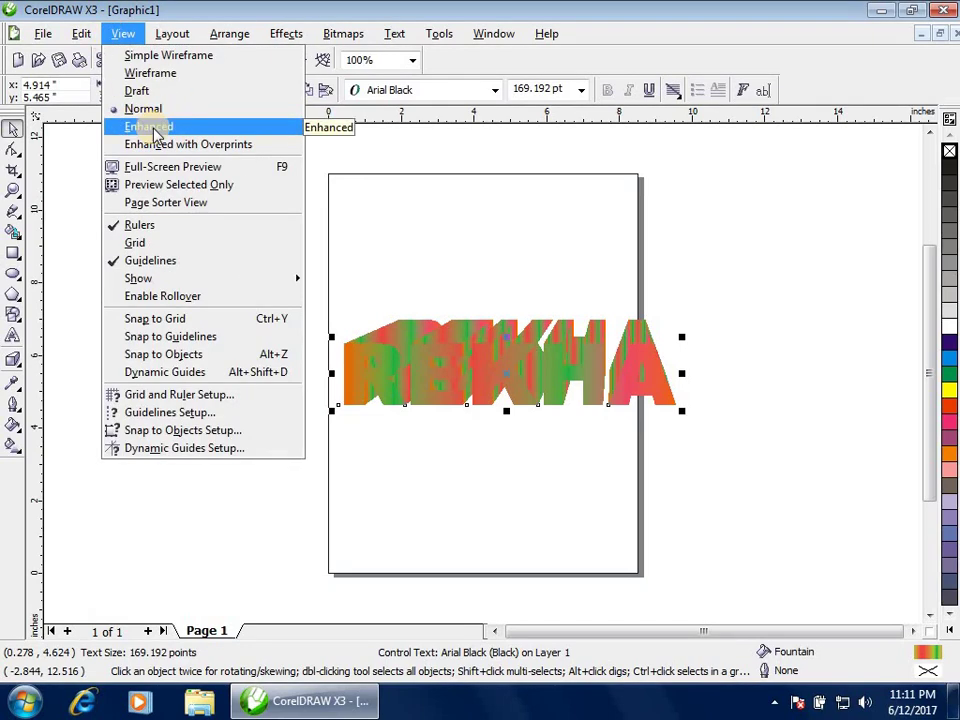
{"action": "left_click", "coordinate": [153, 133]}
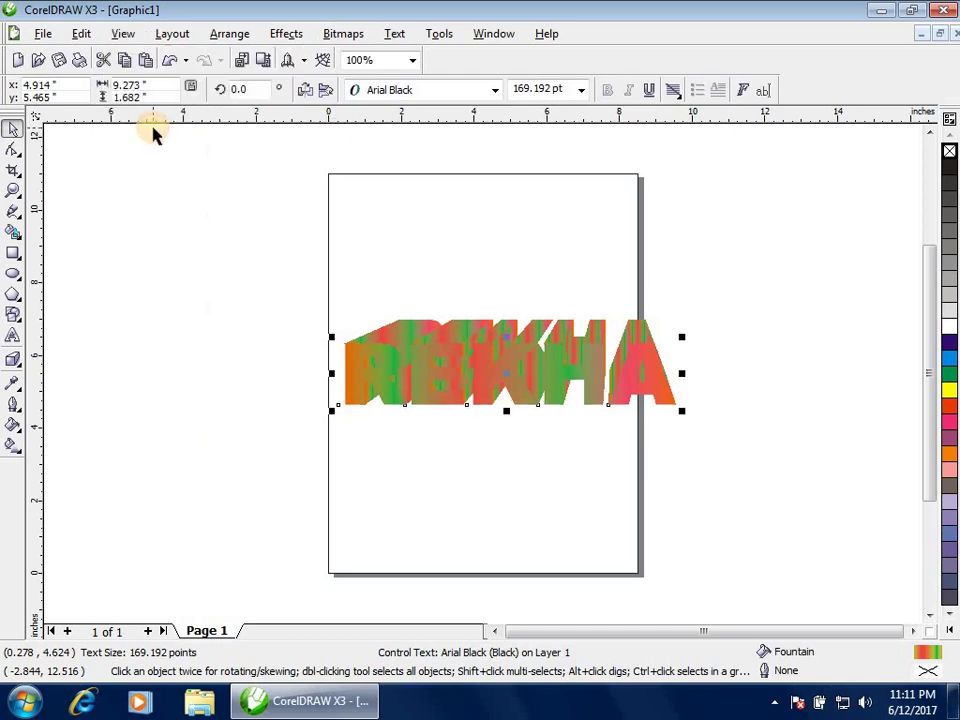
{"action": "left_click", "coordinate": [123, 34]}
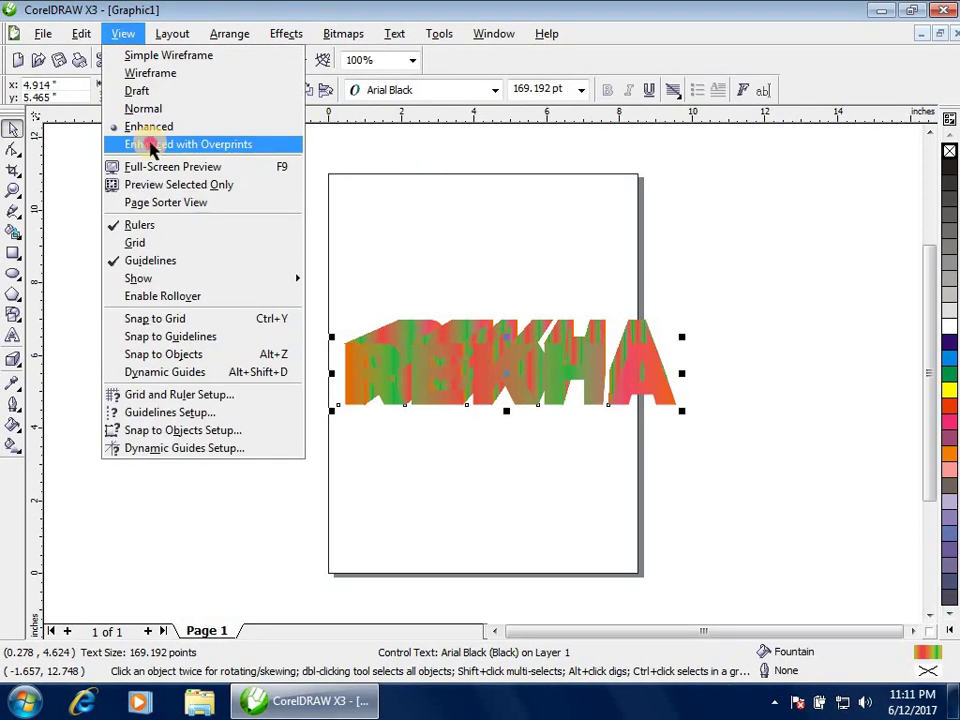
{"action": "left_click", "coordinate": [153, 145]}
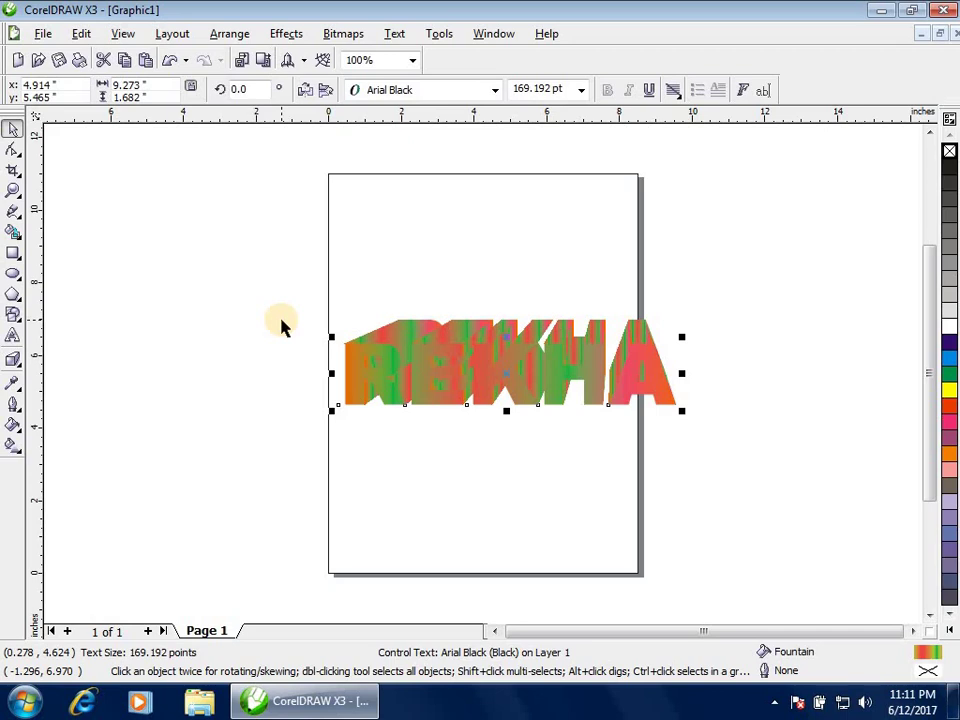
- Move the extruded text higher on the page and clear its extrusion
{"action": "left_click", "coordinate": [130, 33]}
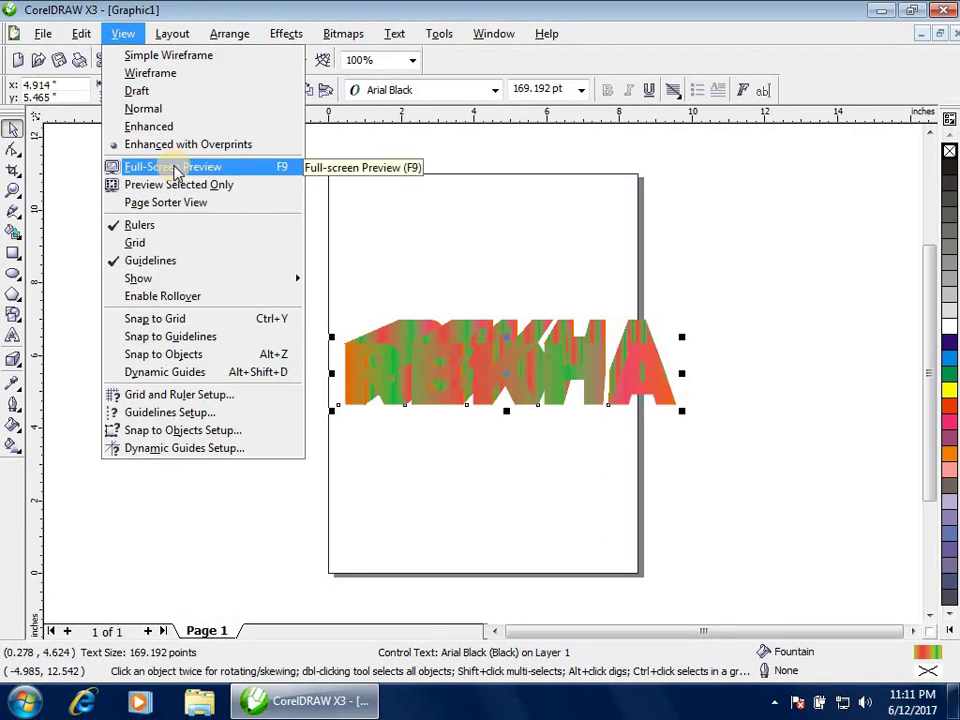
{"action": "left_click", "coordinate": [568, 255]}
{"action": "left_click_drag", "start_coordinate": [512, 324], "coordinate": [490, 267]}
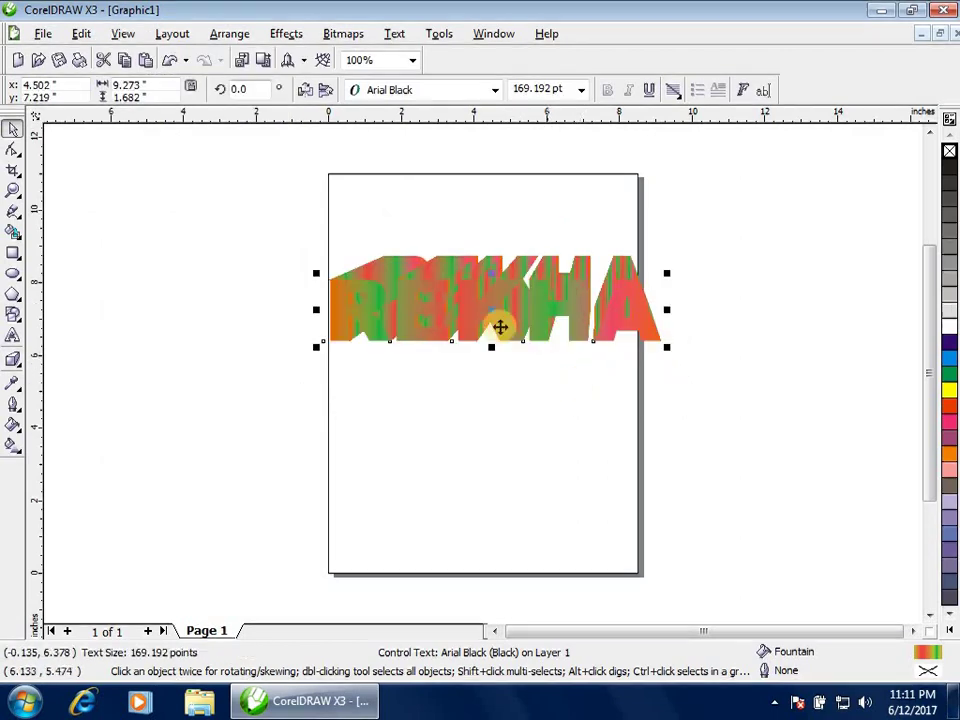
{"action": "left_click", "coordinate": [13, 359]}
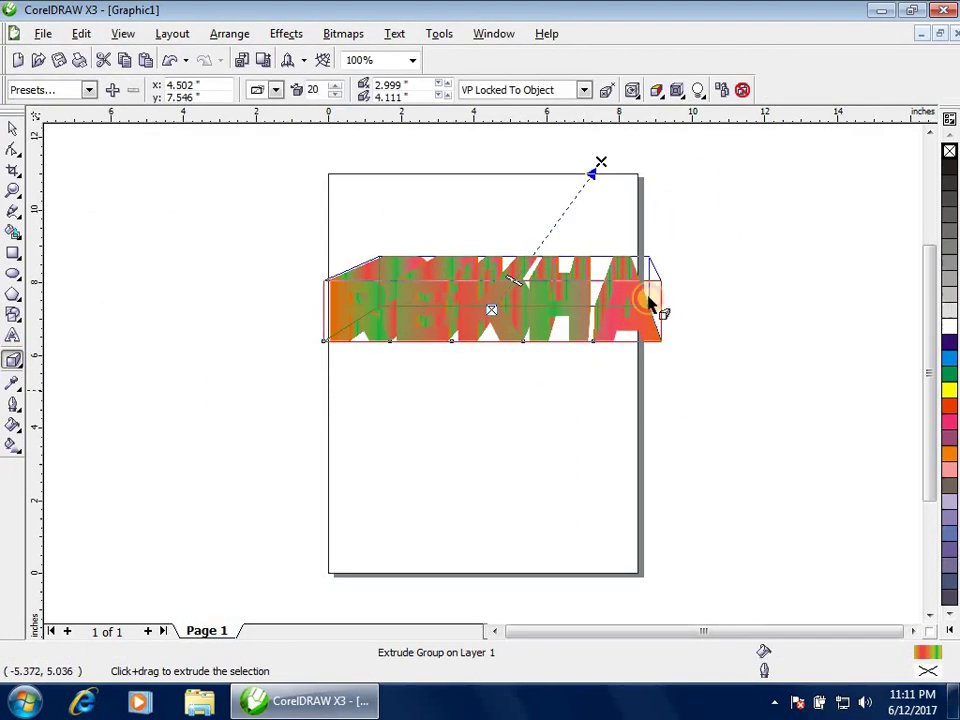
{"action": "left_click", "coordinate": [743, 90]}
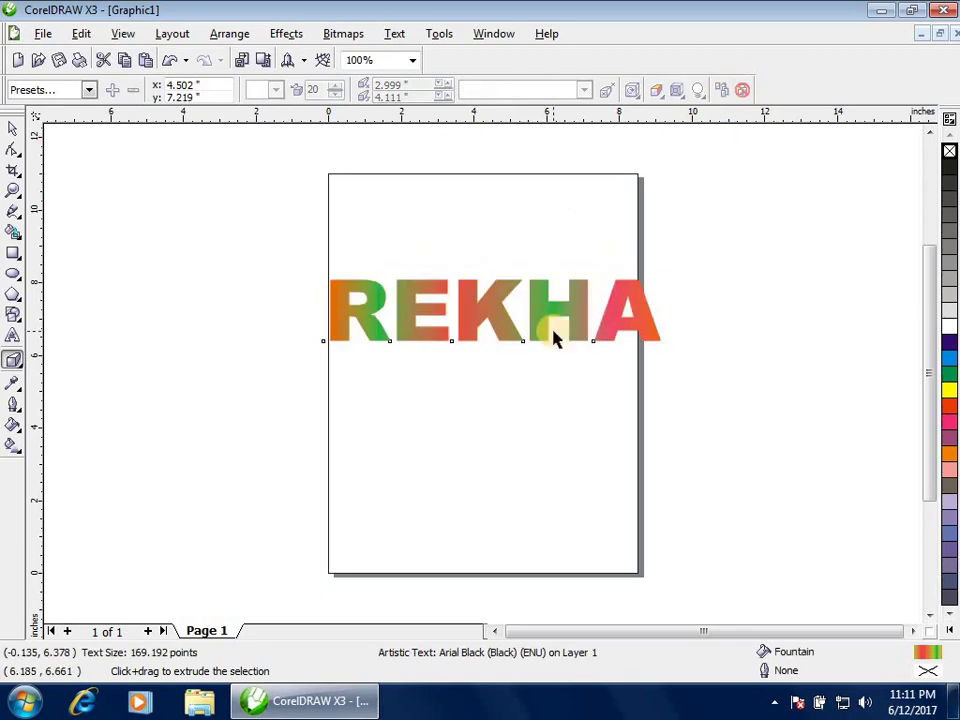
- Place the gradient name text near the page's upper edge, with a copy below the page's middle
{"action": "left_click", "coordinate": [509, 388]}
{"action": "left_click_drag", "start_coordinate": [486, 316], "coordinate": [520, 412]}
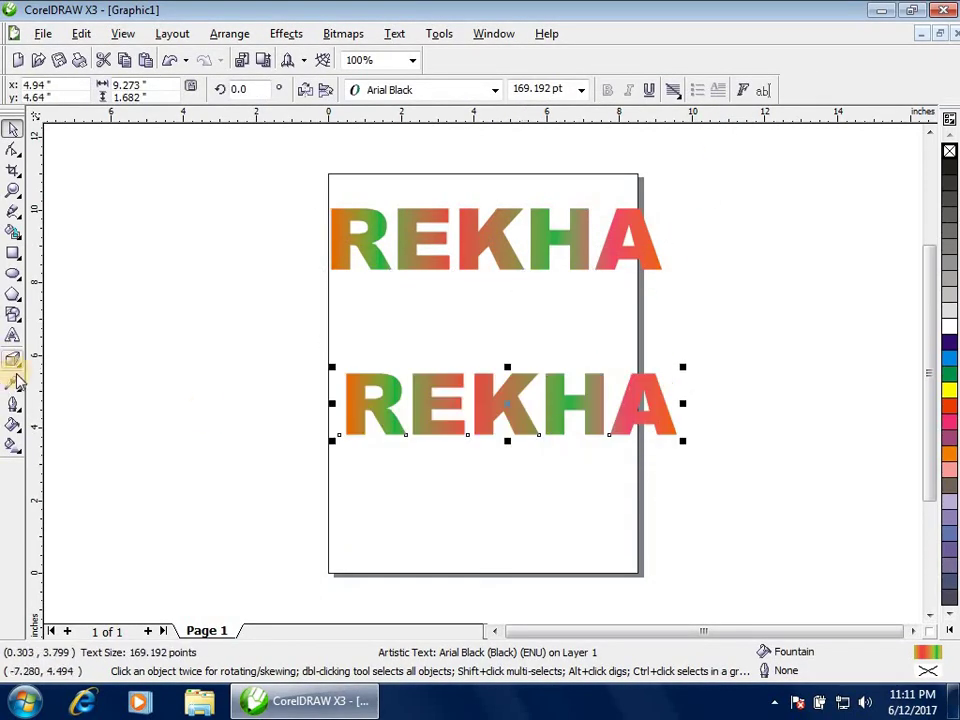
- Delete the final letter A from the lower copy of the name text
{"action": "left_click", "coordinate": [12, 335]}
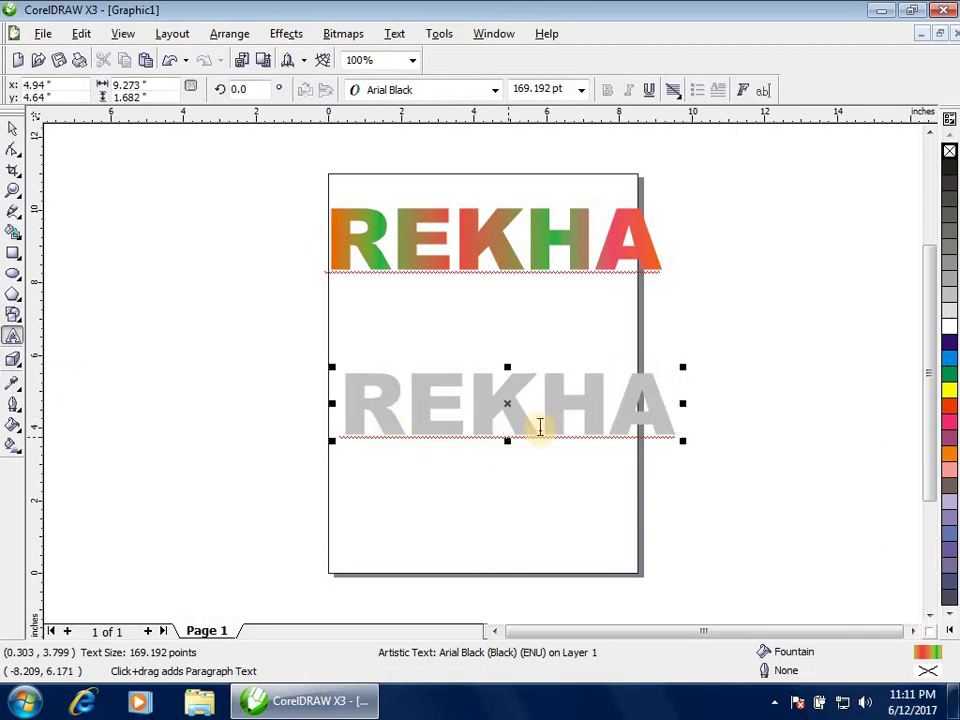
{"action": "left_click_drag", "start_coordinate": [628, 398], "coordinate": [714, 409]}
{"action": "key", "text": "Delete"}
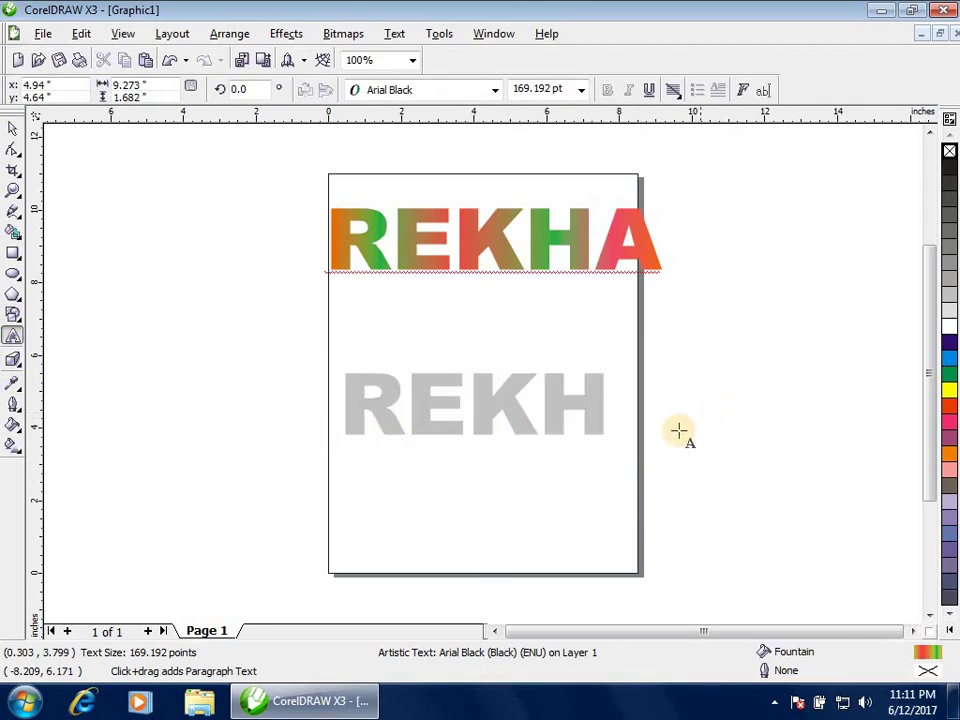
{"action": "key", "text": "ctrl+space"}
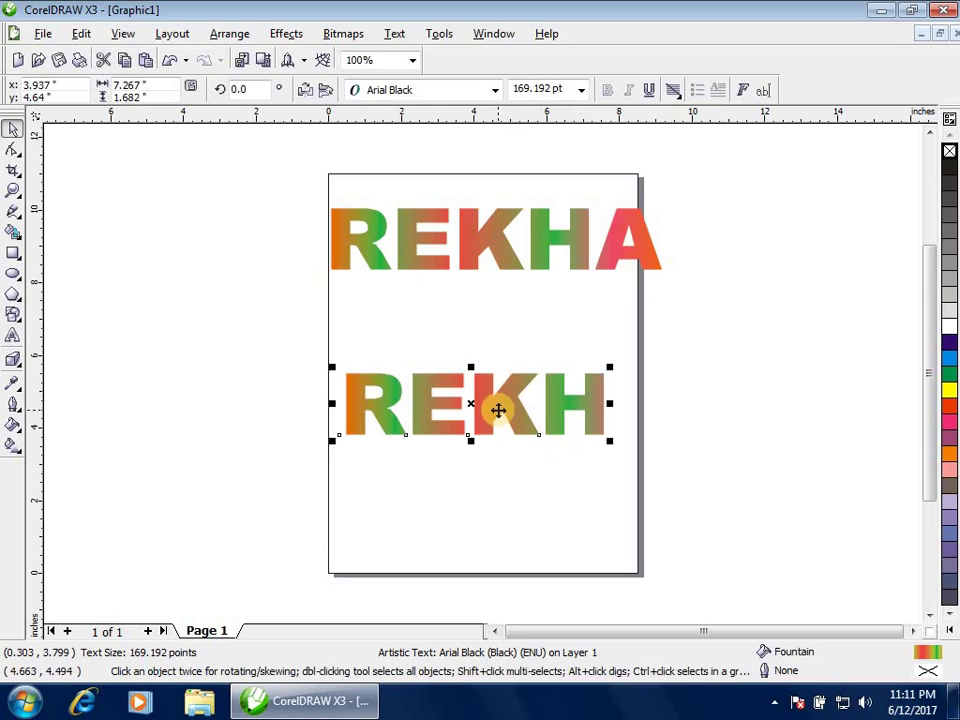
- Insert SU before the first letter of the lower text and scale the text down to about 121 pt to fit the page width
{"action": "left_click", "coordinate": [12, 335]}
{"action": "left_click", "coordinate": [349, 386]}
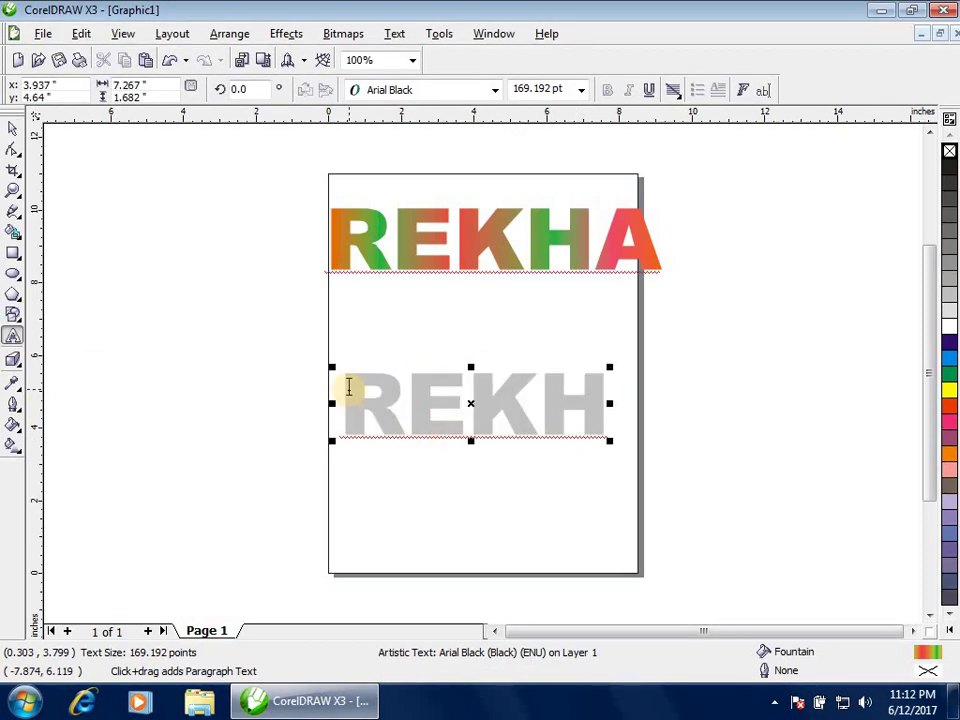
{"action": "type", "text": "SU"}
{"action": "key", "text": "ctrl+space"}
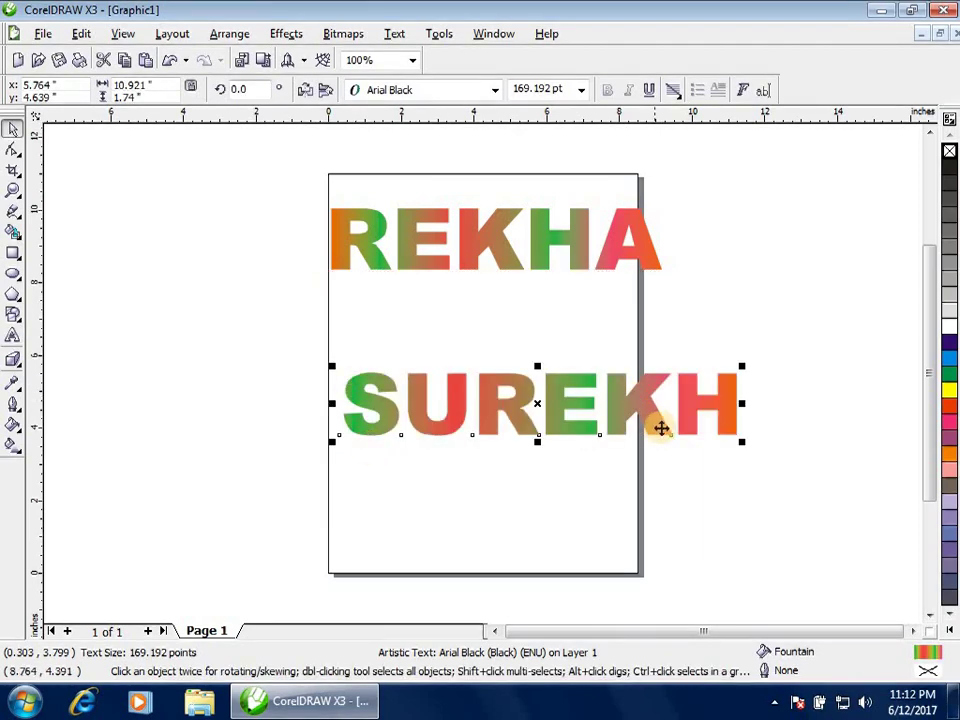
{"action": "left_click_drag", "start_coordinate": [743, 366], "coordinate": [630, 370]}
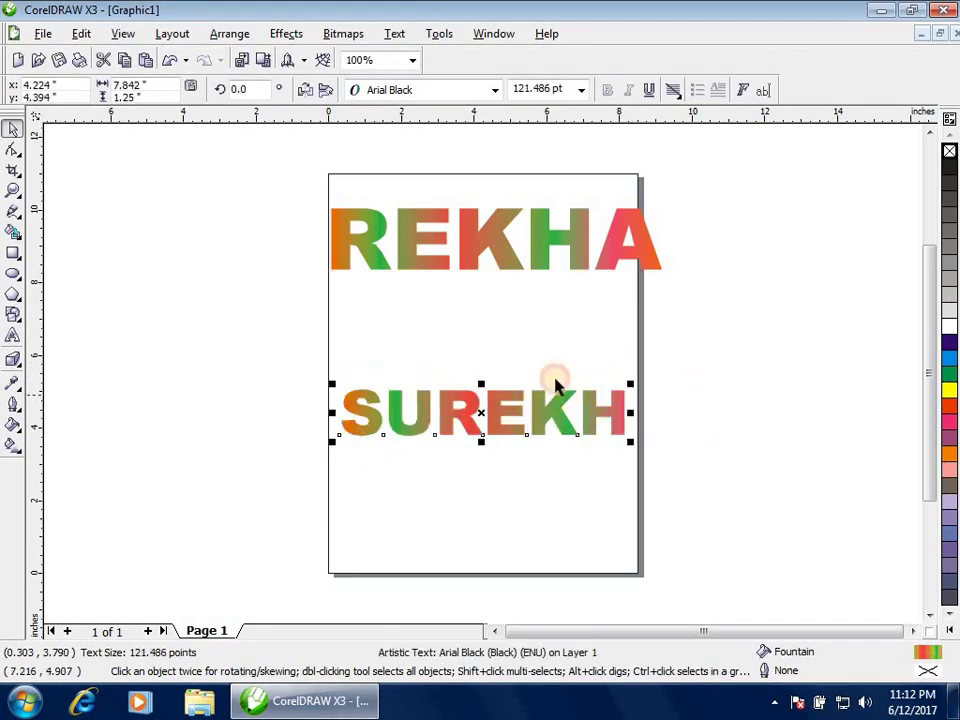
- Scale the upper name text down to about 114 pt and position it within the page width
{"action": "left_click", "coordinate": [630, 220]}
{"action": "left_click_drag", "start_coordinate": [668, 198], "coordinate": [620, 218]}
{"action": "left_click_drag", "start_coordinate": [489, 251], "coordinate": [529, 270]}
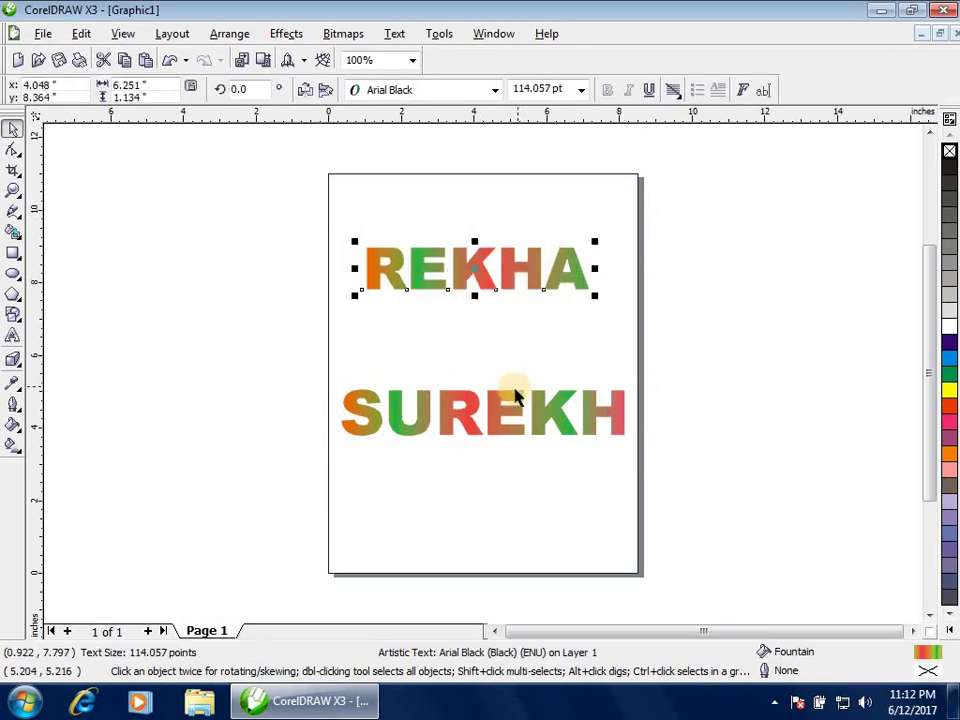
- Preview the page with both texts full screen, and return to the normal drawing window
{"action": "left_click", "coordinate": [120, 33]}
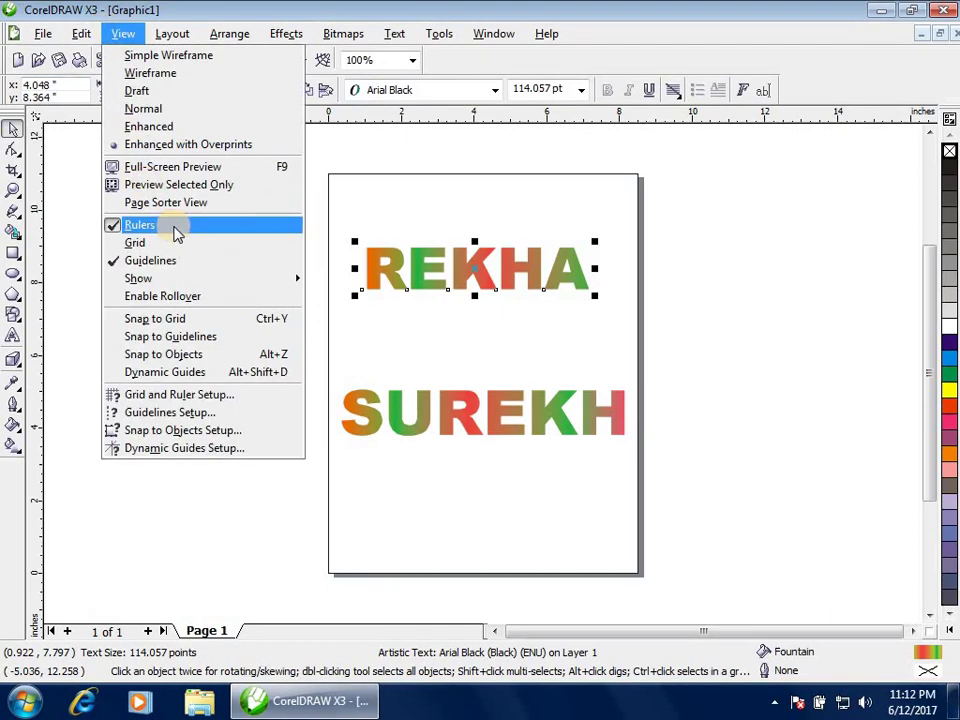
{"action": "left_click", "coordinate": [186, 170]}
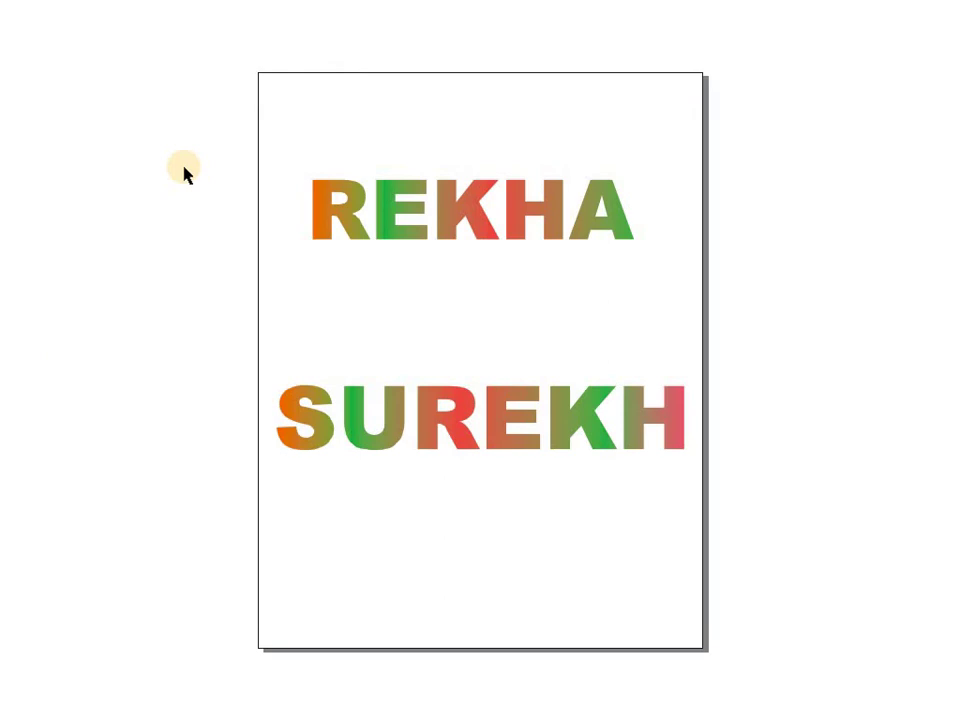
{"action": "left_click", "coordinate": [185, 171]}
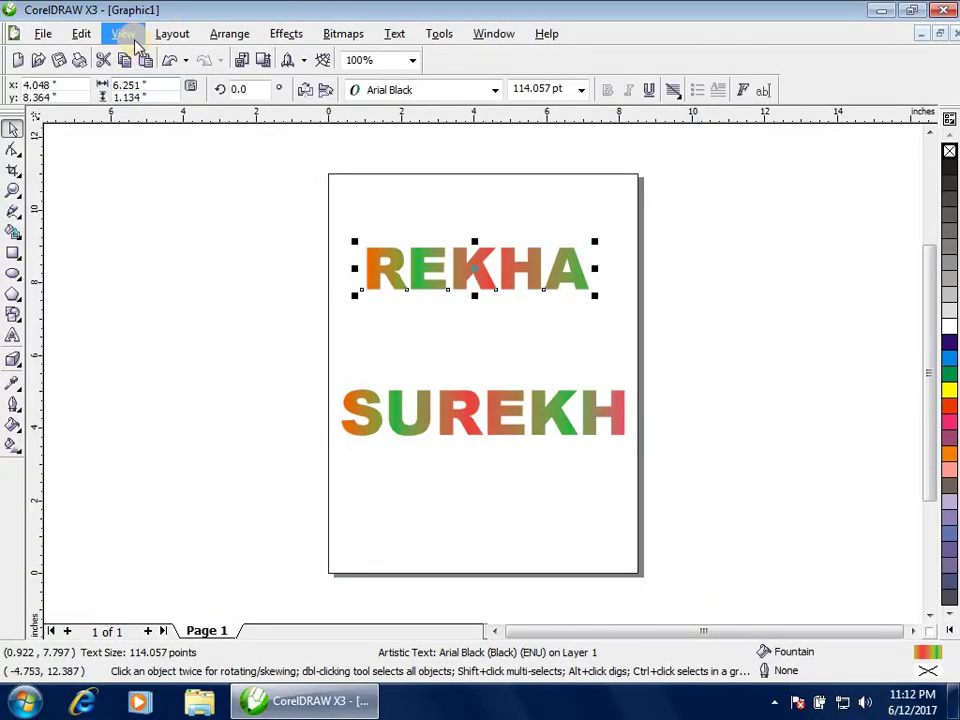
- Turn on Preview Selected Only for the document and deselect the upper text
{"action": "left_click", "coordinate": [126, 34]}
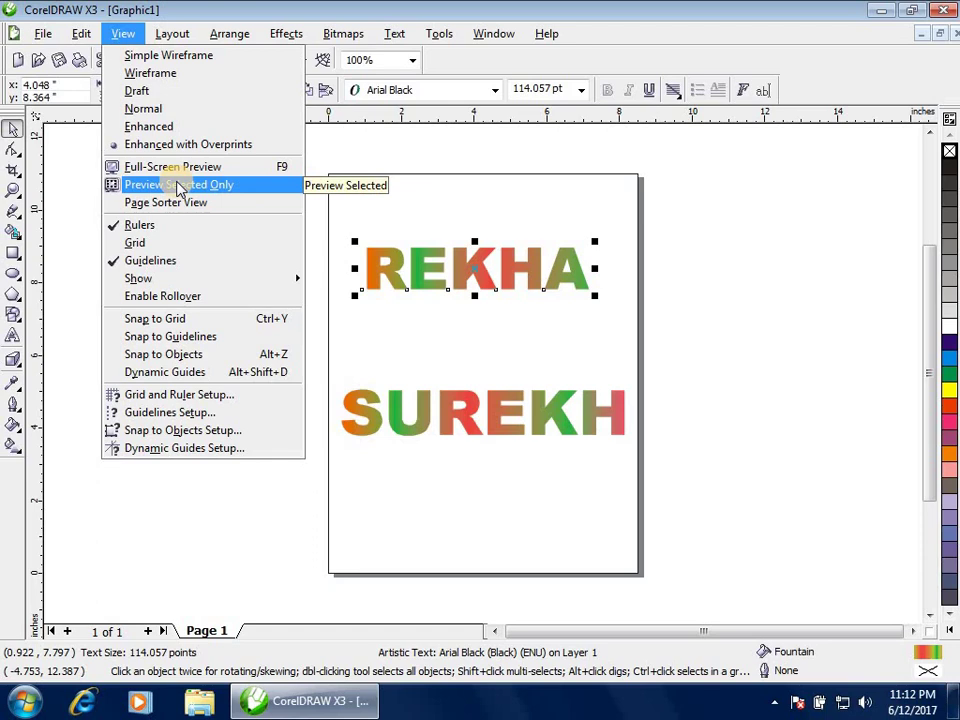
{"action": "left_click", "coordinate": [178, 186]}
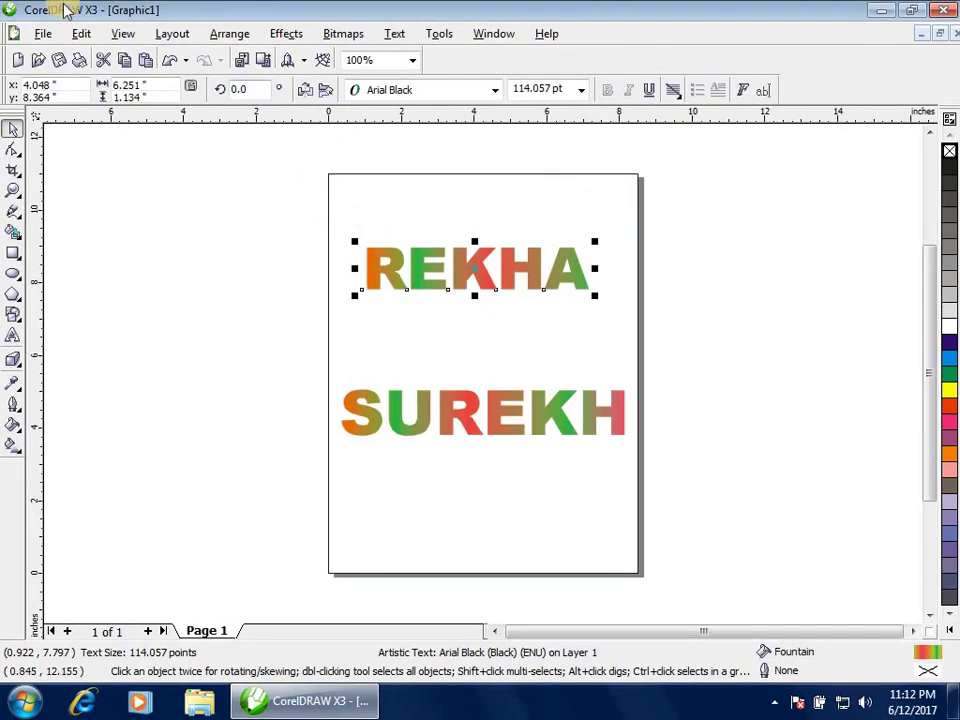
{"action": "left_click", "coordinate": [123, 33]}
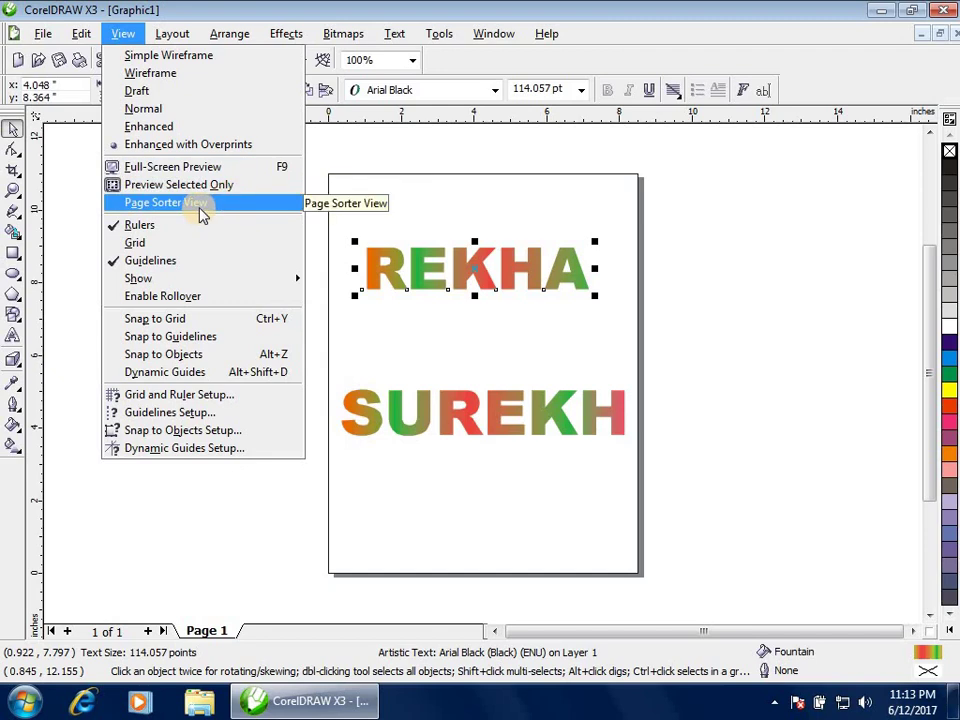
{"action": "left_click", "coordinate": [352, 540]}
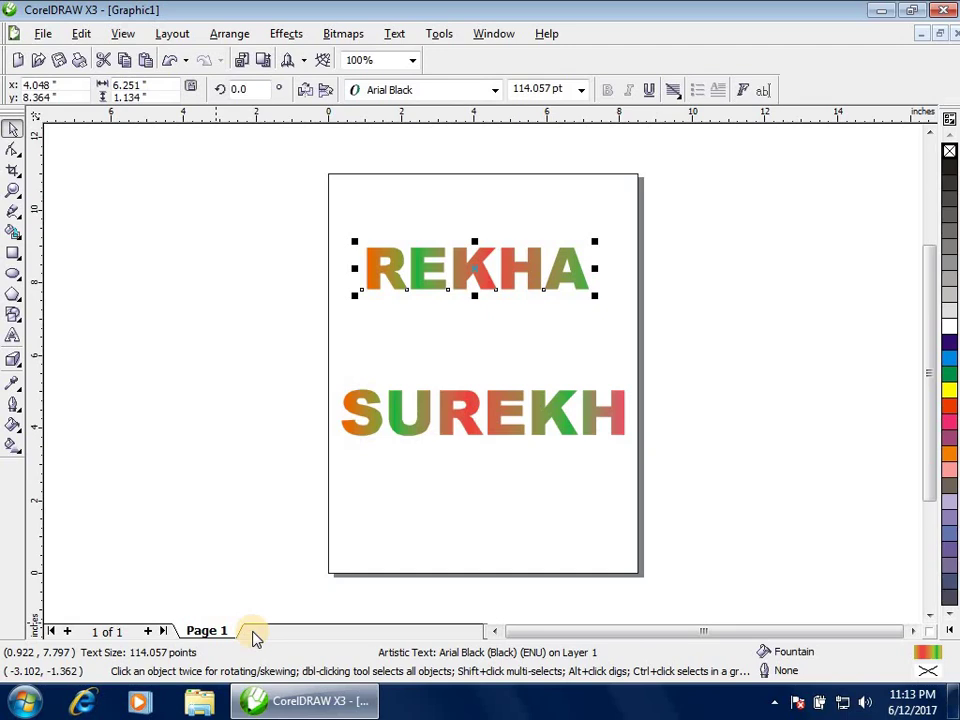
{"action": "left_click", "coordinate": [448, 450]}
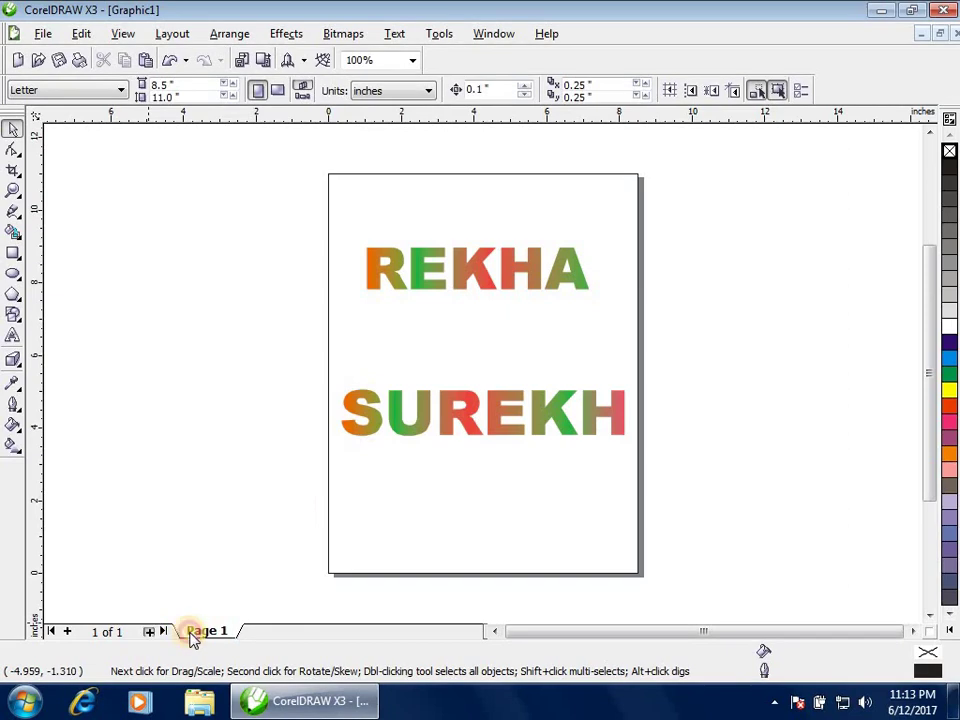
- Add a second page after Page 1 and move the lower text onto it, slightly above the page's middle
{"action": "left_click", "coordinate": [147, 631]}
{"action": "left_click", "coordinate": [210, 631]}
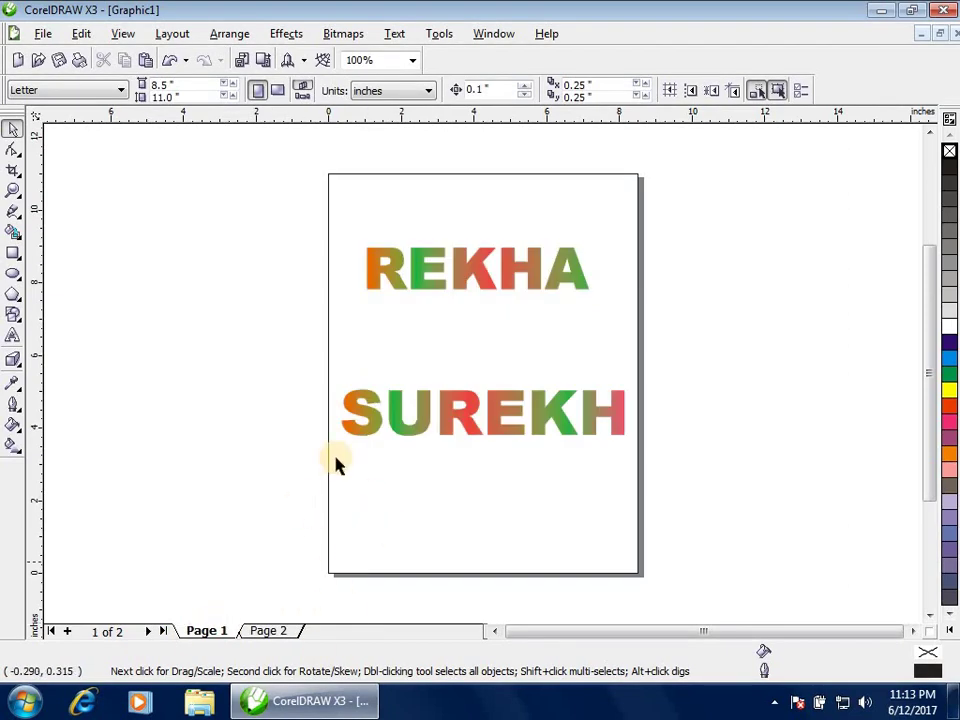
{"action": "left_click_drag", "start_coordinate": [461, 429], "coordinate": [806, 343]}
{"action": "left_click_drag", "start_coordinate": [549, 433], "coordinate": [851, 343]}
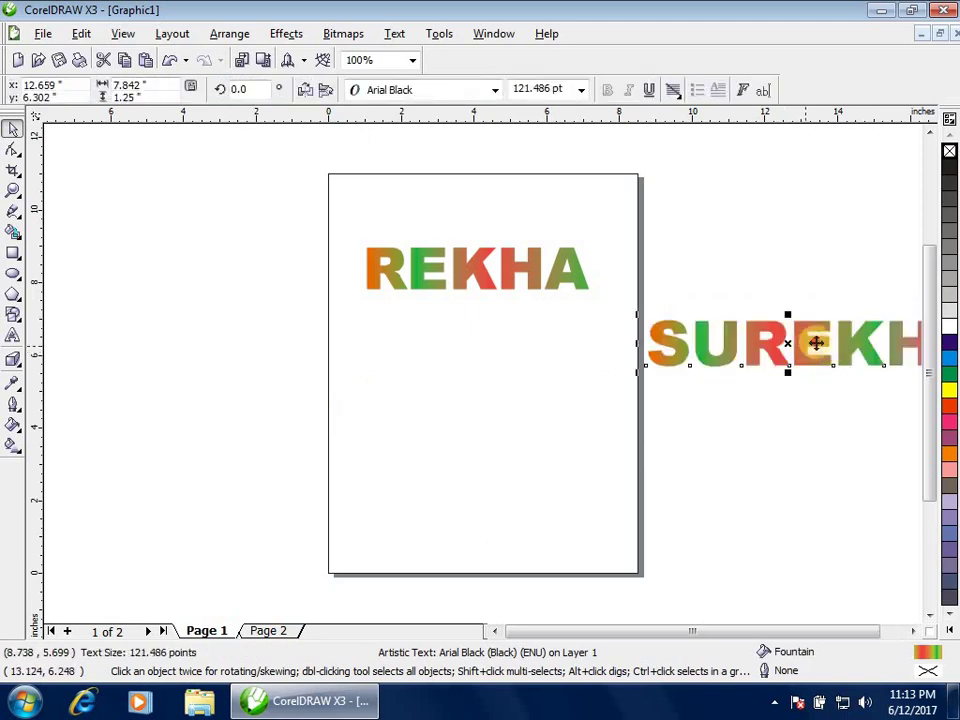
{"action": "left_click", "coordinate": [271, 631]}
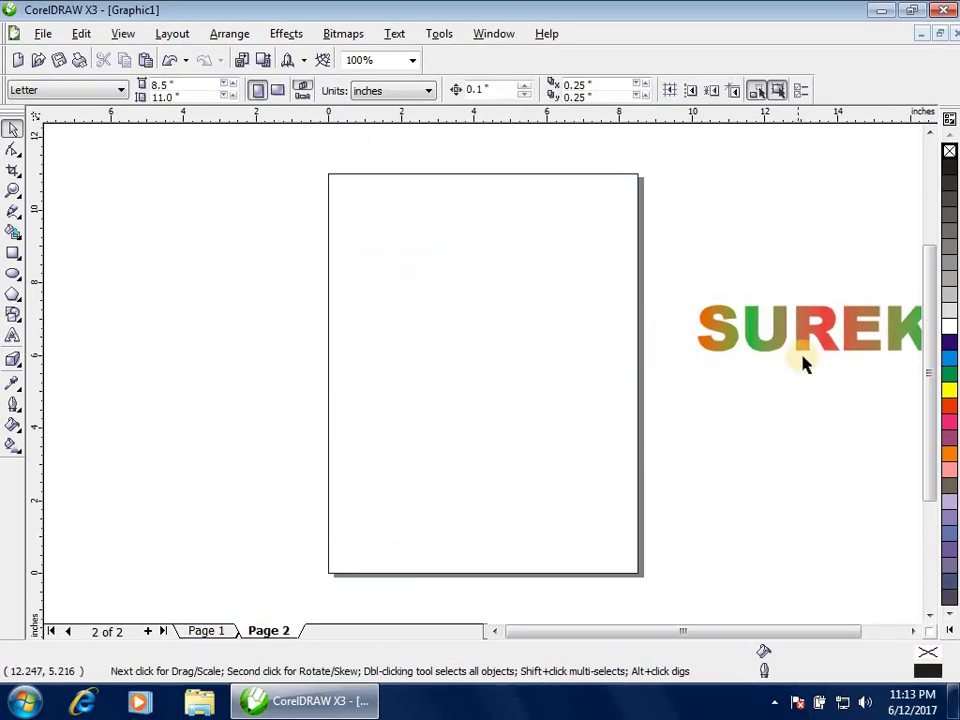
{"action": "left_click_drag", "start_coordinate": [812, 340], "coordinate": [443, 338]}
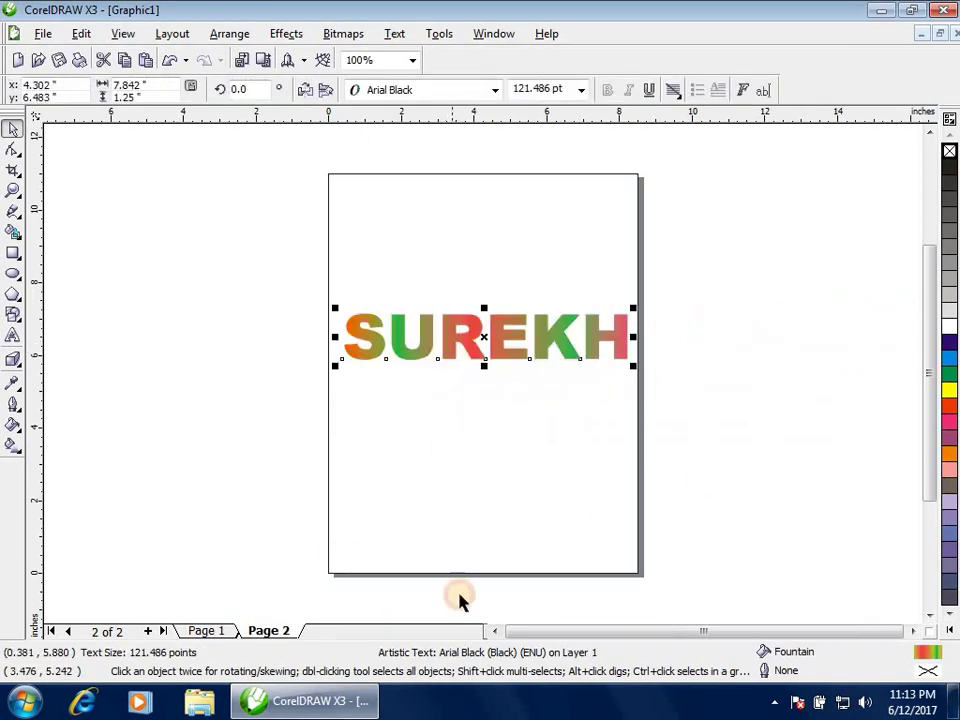
{"action": "left_click", "coordinate": [500, 494]}
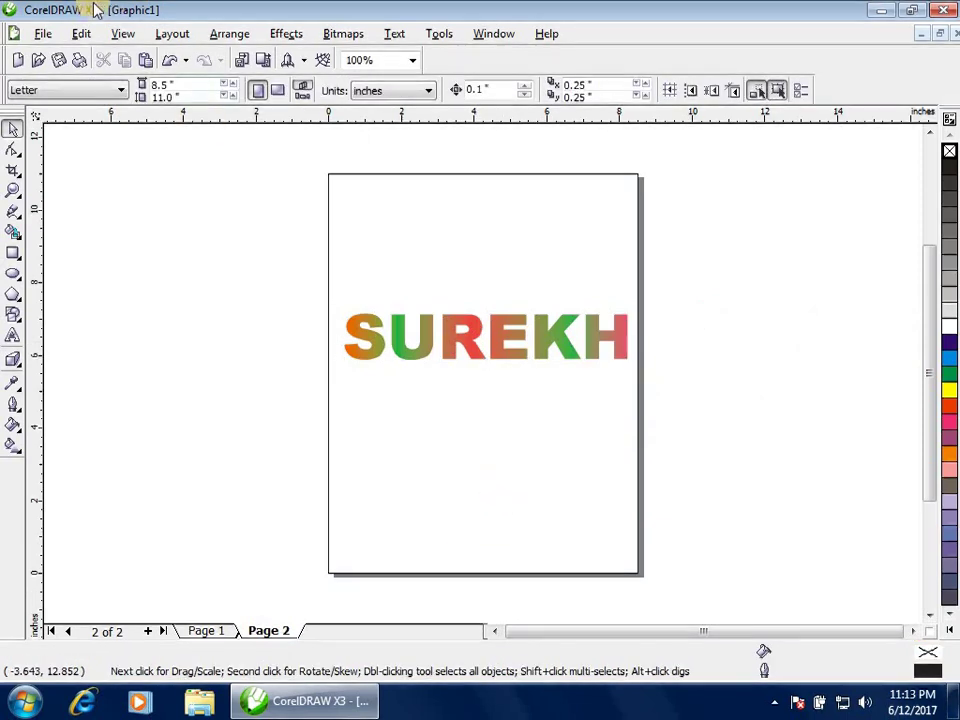
- Swap the order of the two pages in Page Sorter View and open the new first page
{"action": "left_click", "coordinate": [122, 35]}
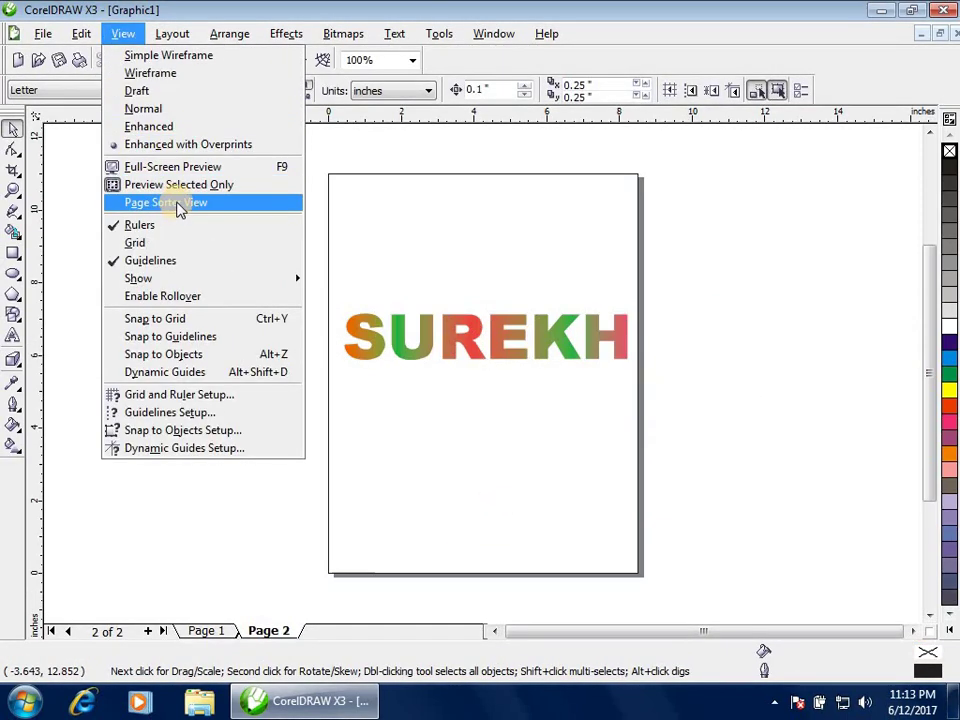
{"action": "left_click", "coordinate": [177, 204]}
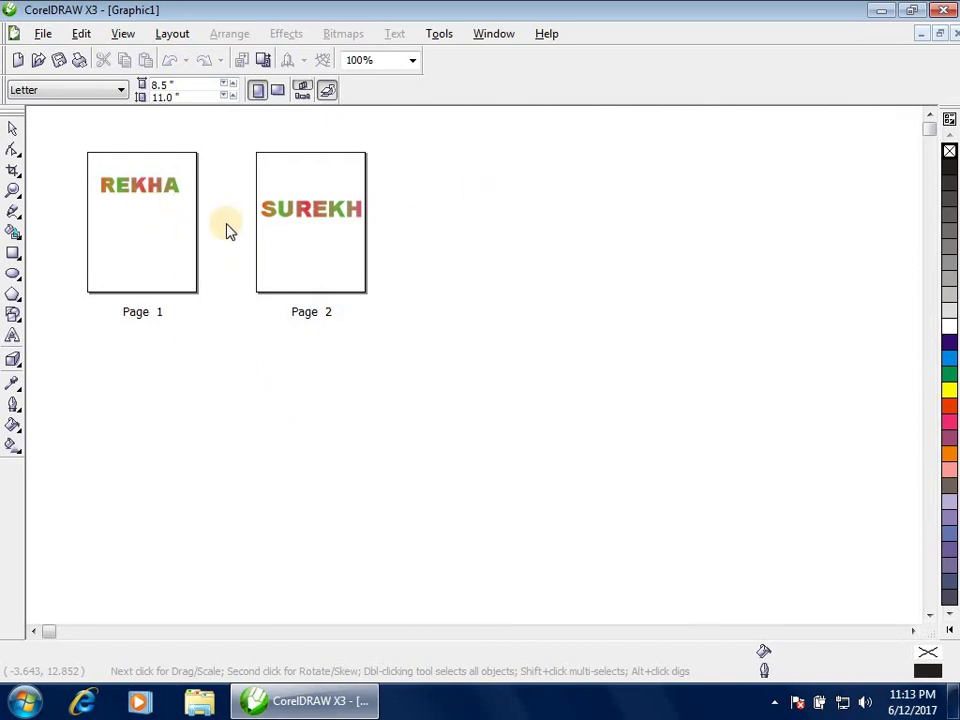
{"action": "mouse_move", "coordinate": [144, 212]}
{"action": "left_mouse_down"}
{"action": "mouse_move", "coordinate": [146, 221]}
{"action": "mouse_move", "coordinate": [397, 270]}
{"action": "mouse_move", "coordinate": [409, 262]}
{"action": "left_mouse_up"}
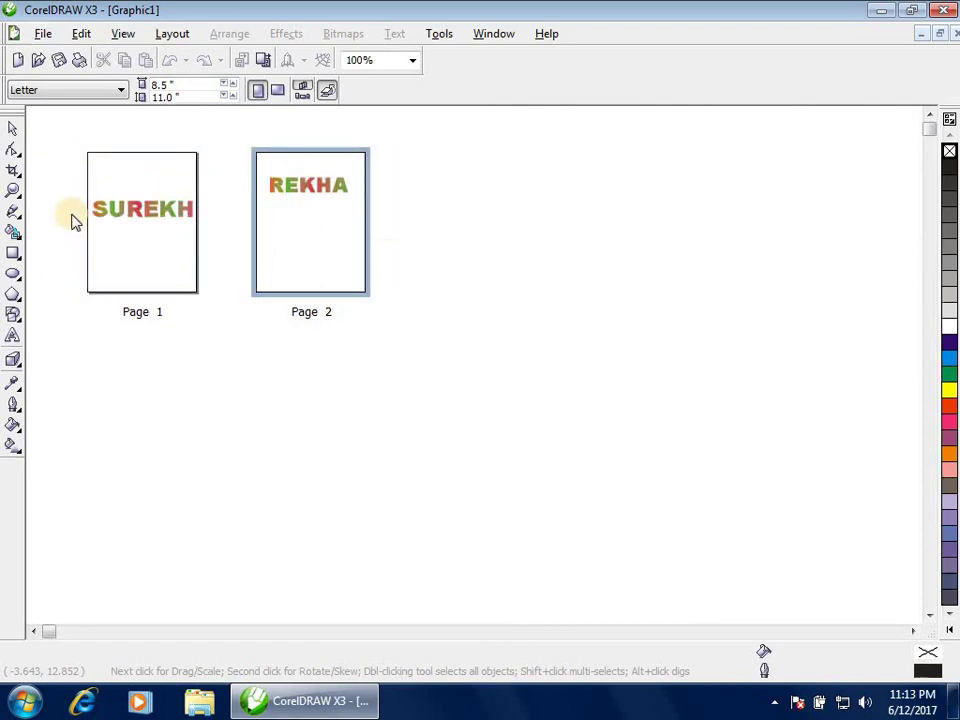
{"action": "left_click", "coordinate": [152, 210]}
{"action": "left_click", "coordinate": [285, 192]}
{"action": "double_click", "coordinate": [145, 226]}
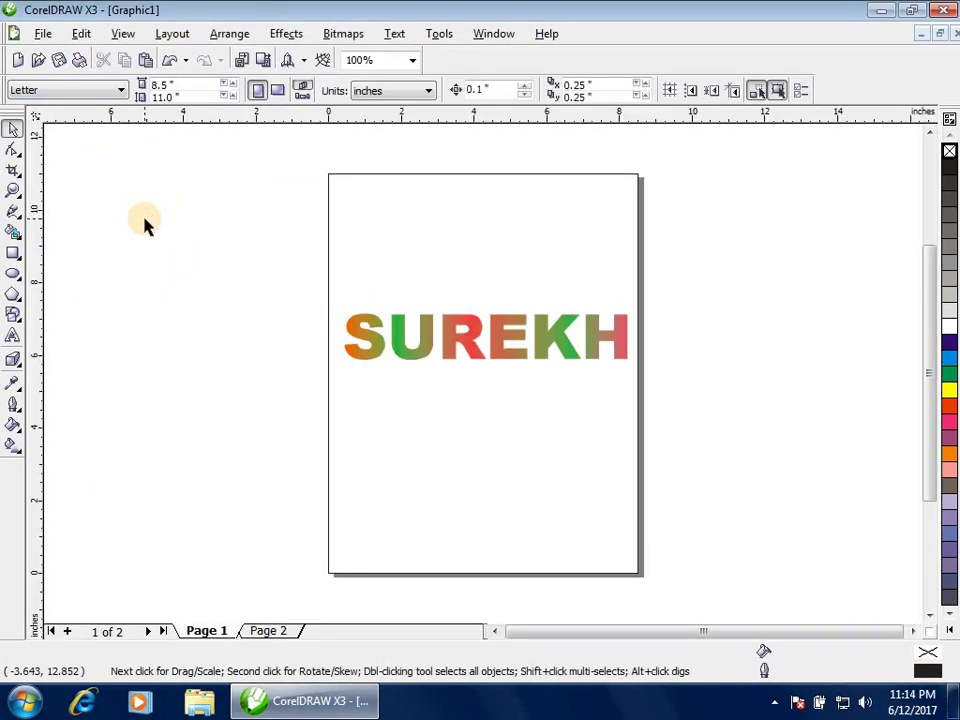
- Hide the rulers around the drawing window and show them again
{"action": "left_click", "coordinate": [123, 33]}
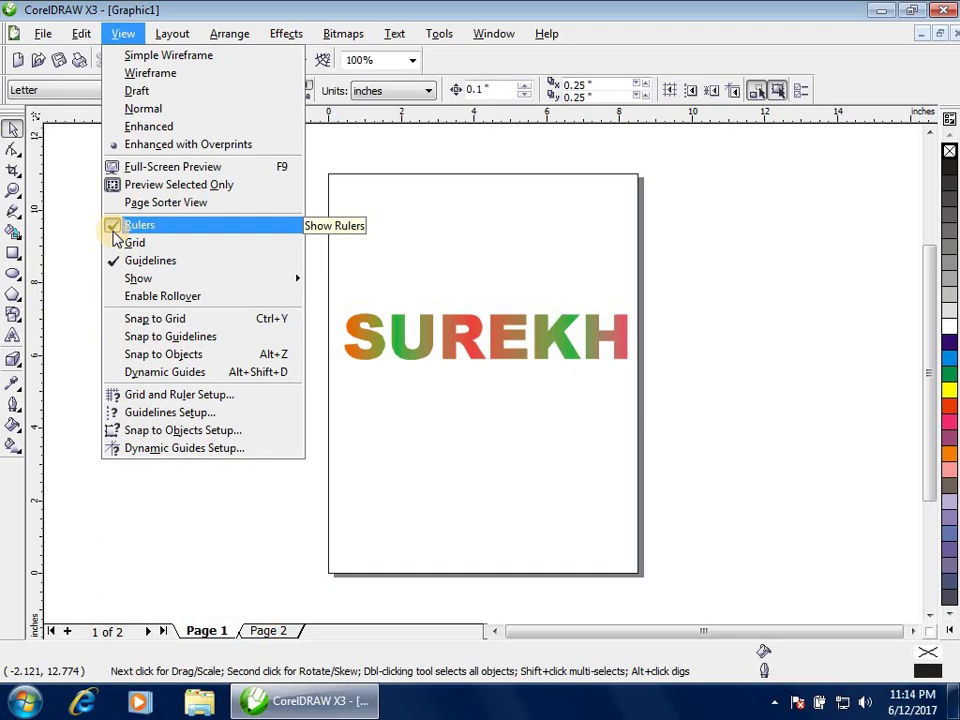
{"action": "left_click", "coordinate": [113, 226]}
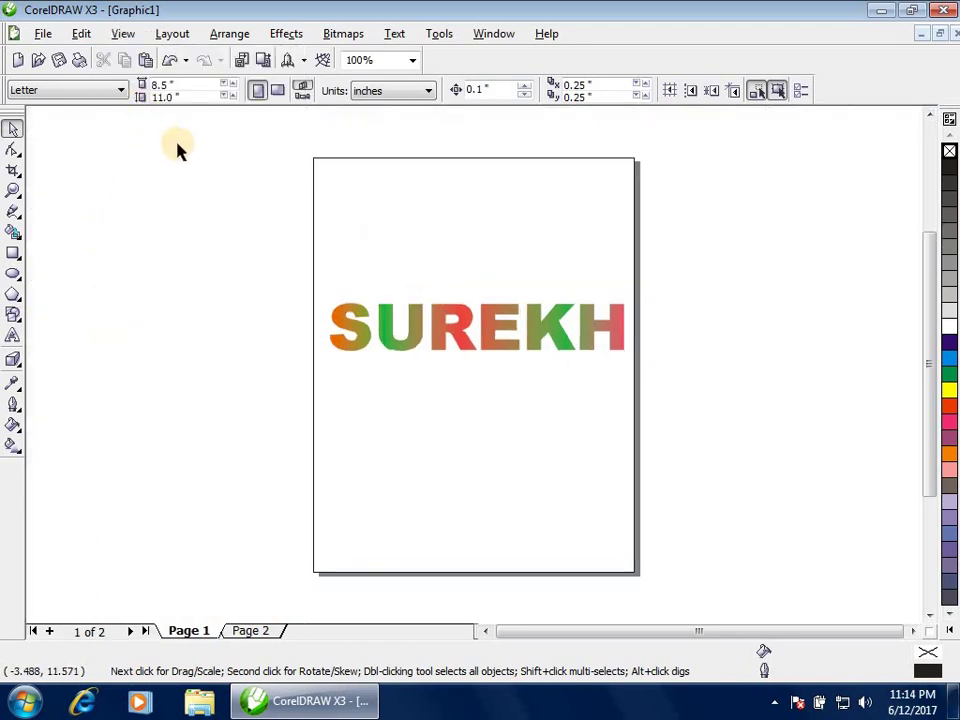
{"action": "left_click", "coordinate": [124, 34]}
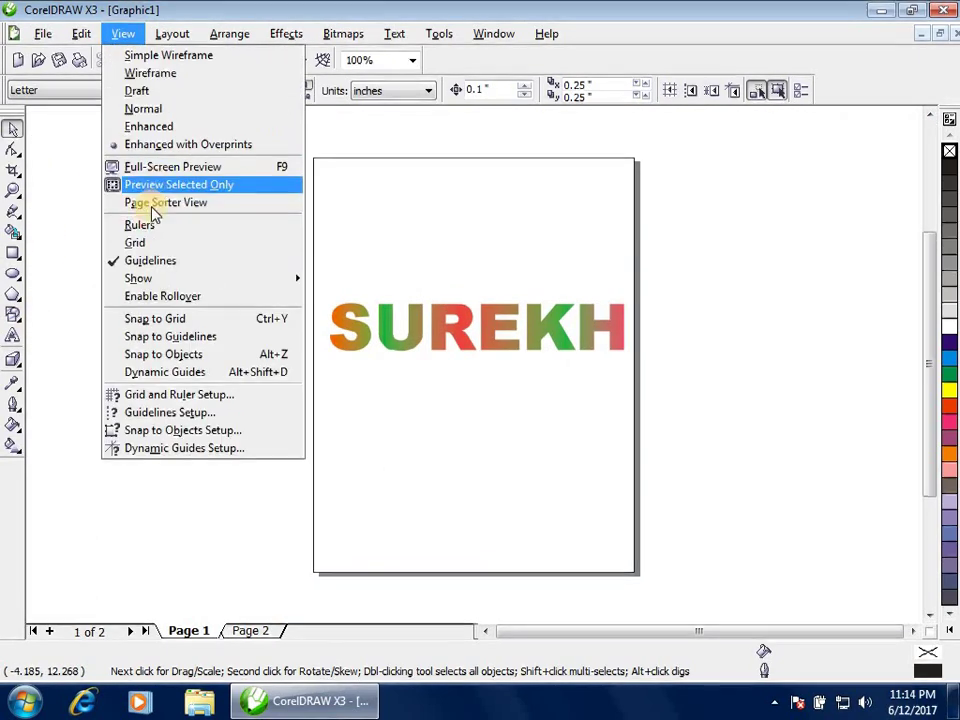
{"action": "left_click", "coordinate": [145, 226]}
- Display the grid over the drawing area and hide it again
{"action": "left_click", "coordinate": [121, 33]}
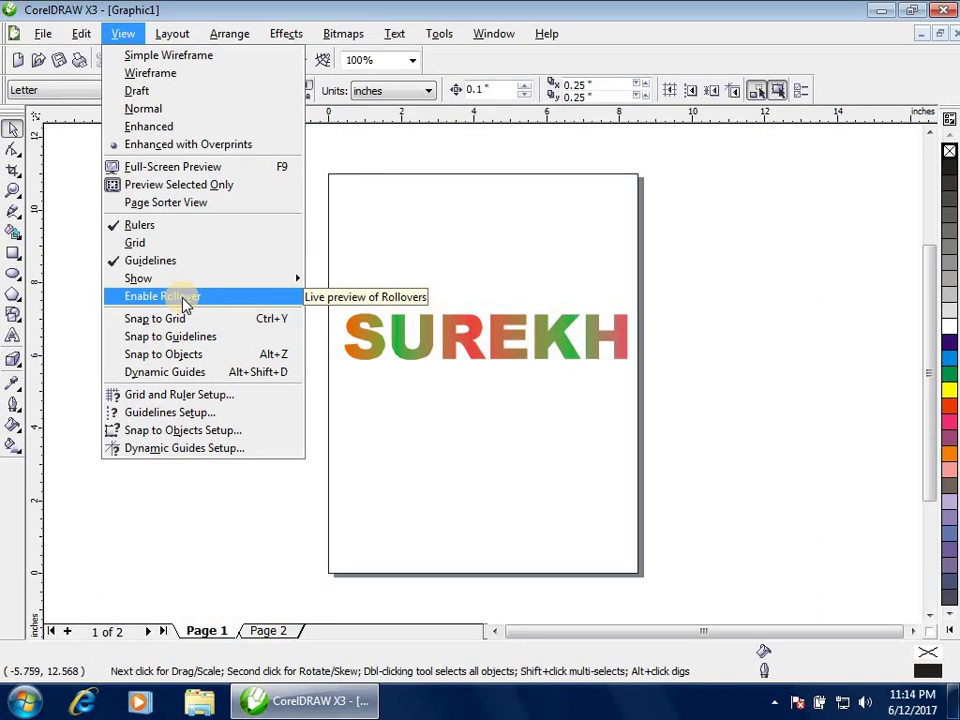
{"action": "left_click", "coordinate": [204, 251]}
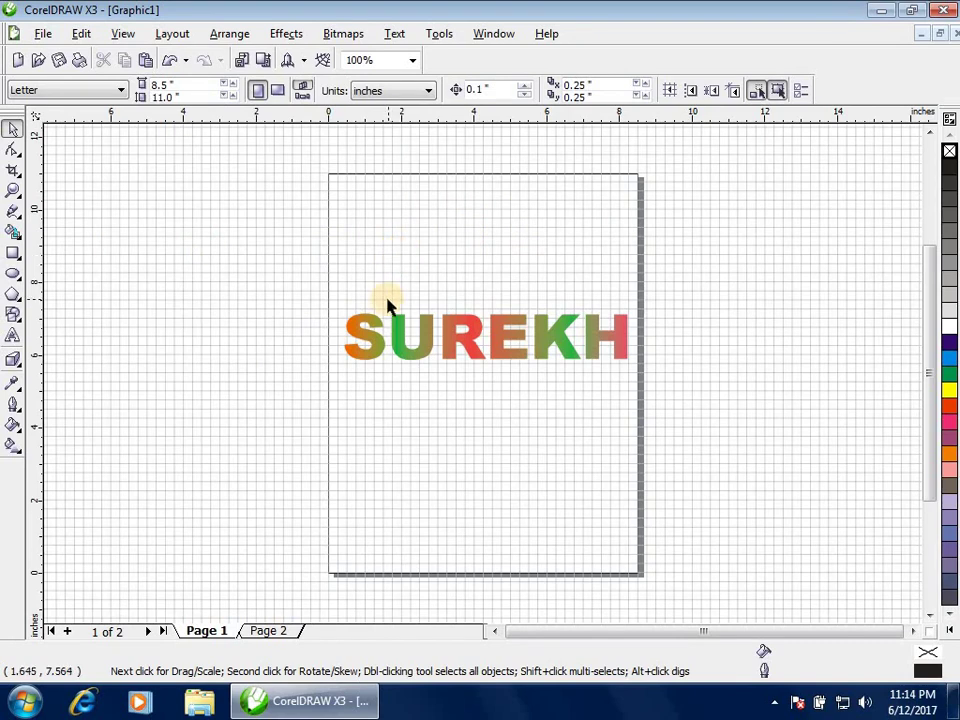
{"action": "left_click", "coordinate": [375, 235]}
{"action": "left_click", "coordinate": [122, 37]}
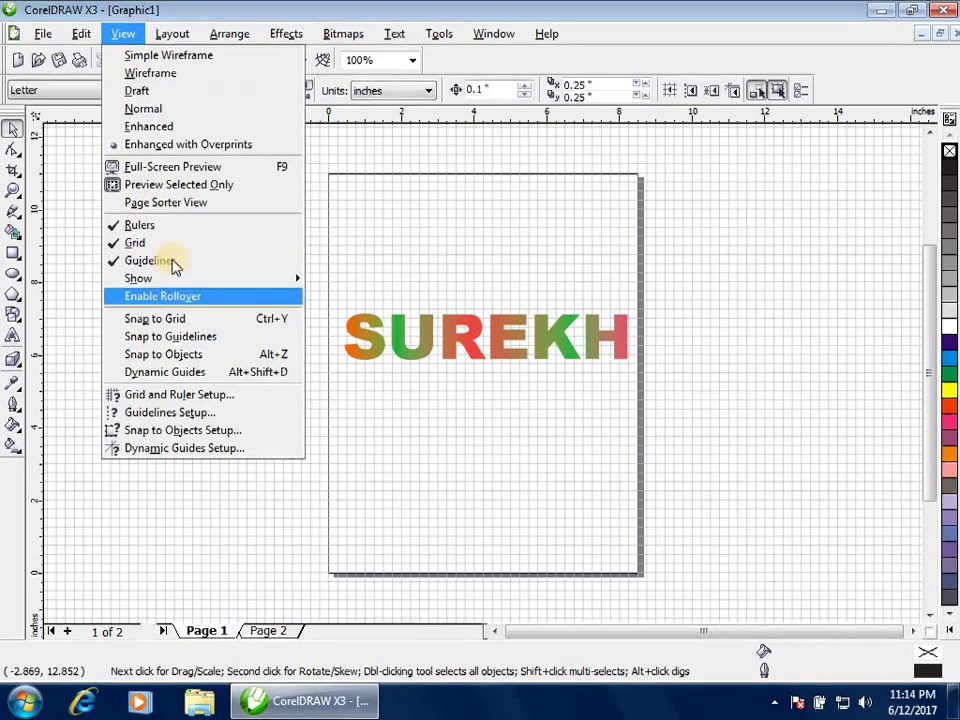
{"action": "left_click", "coordinate": [150, 243]}
- Place a horizontal guideline above the text on Page 1, at a height of about 8.62 inches
{"action": "left_click", "coordinate": [122, 33]}
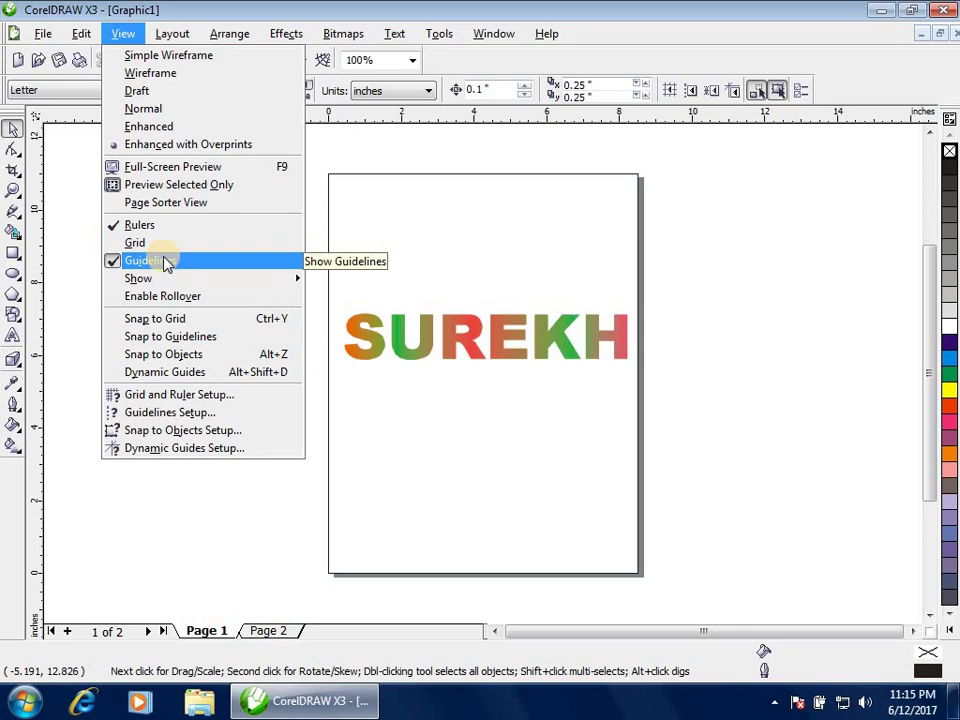
{"action": "left_click", "coordinate": [545, 210]}
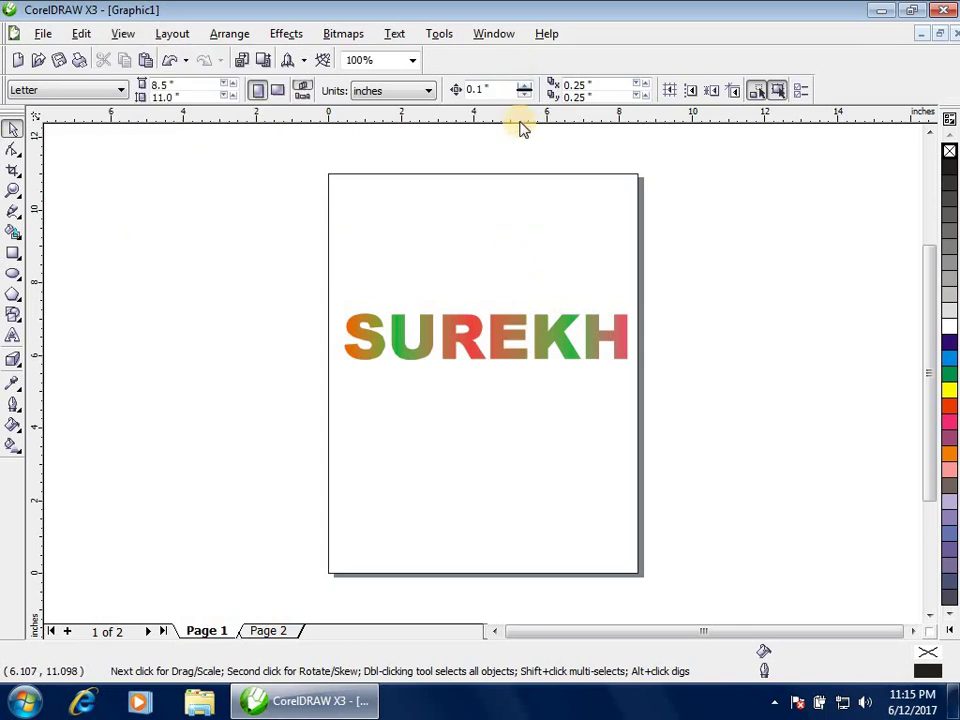
{"action": "left_click_drag", "start_coordinate": [528, 122], "coordinate": [525, 283]}
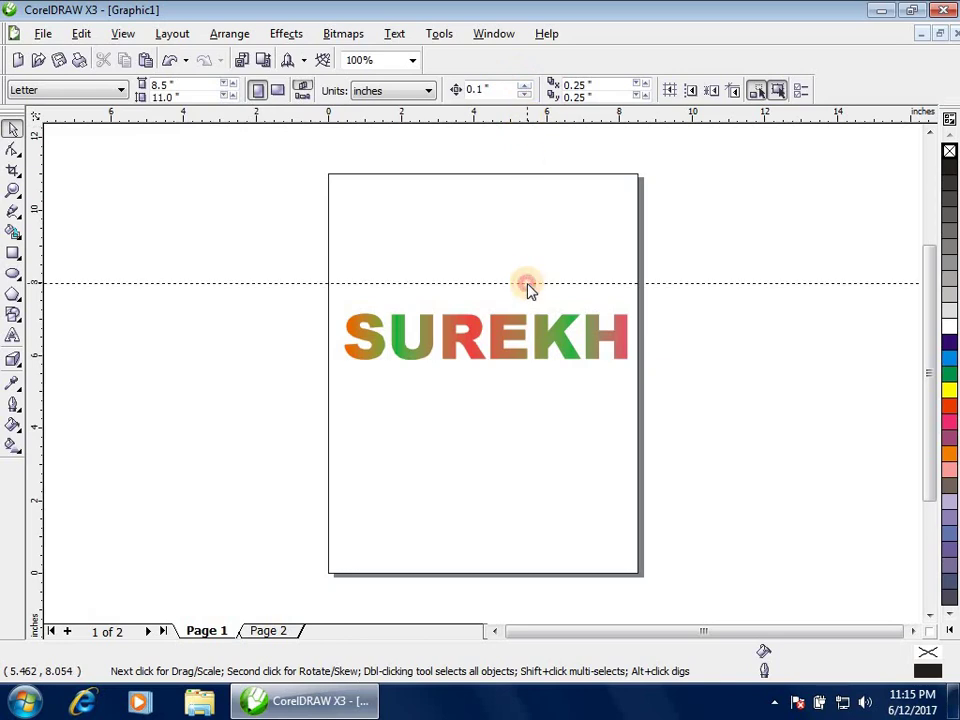
{"action": "left_click", "coordinate": [533, 262]}
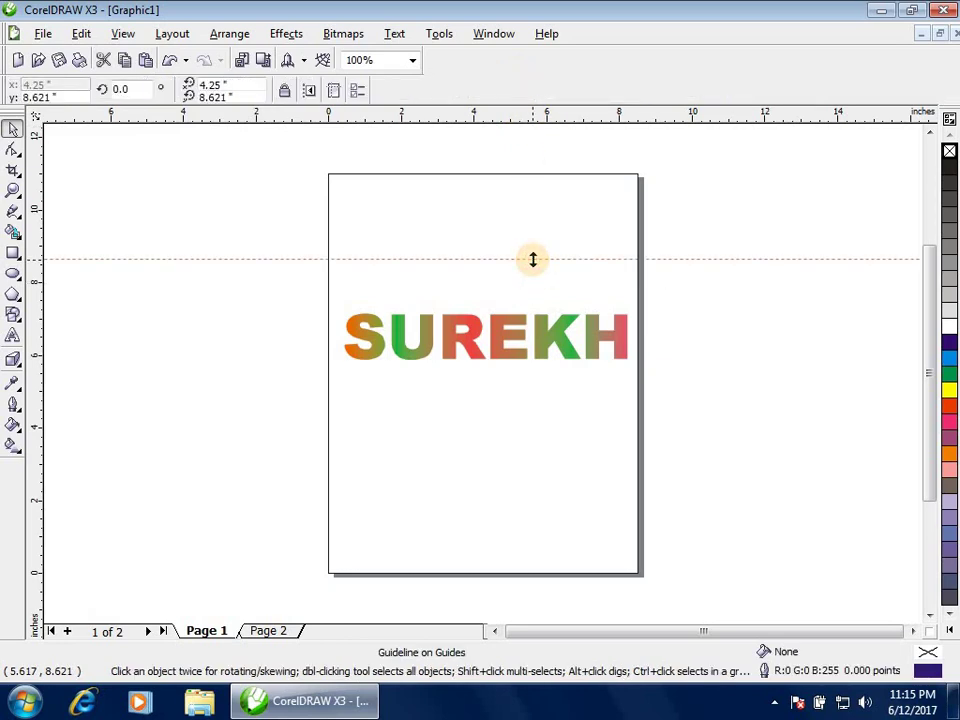
- Hide the page border on Page 1 and show it again
{"action": "left_click", "coordinate": [123, 34]}
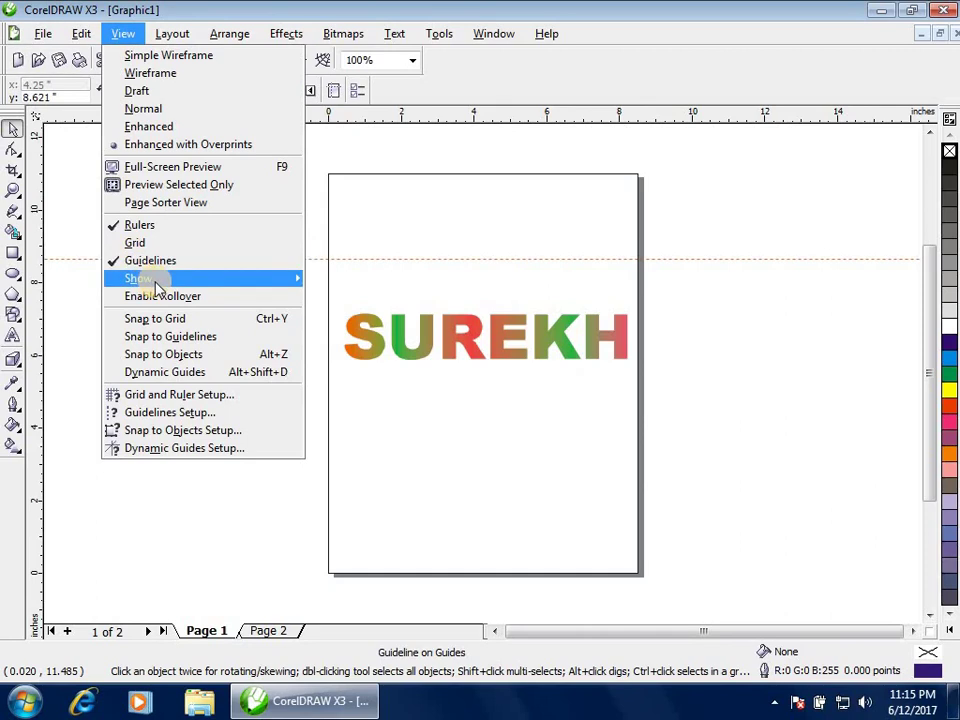
{"action": "mouse_move", "coordinate": [156, 285]}
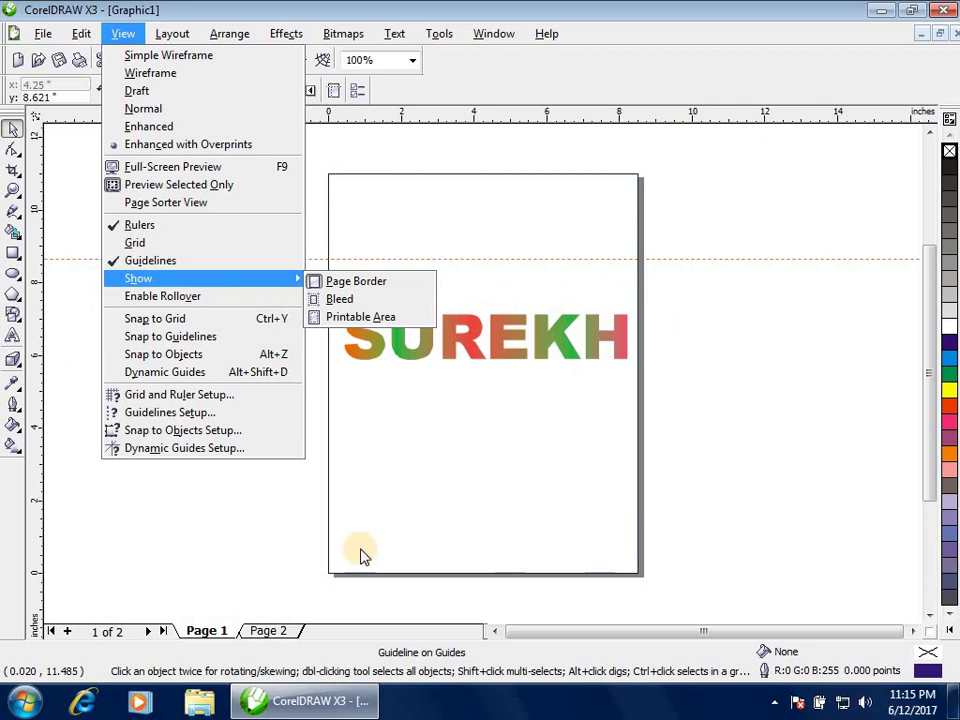
{"action": "left_click", "coordinate": [285, 281]}
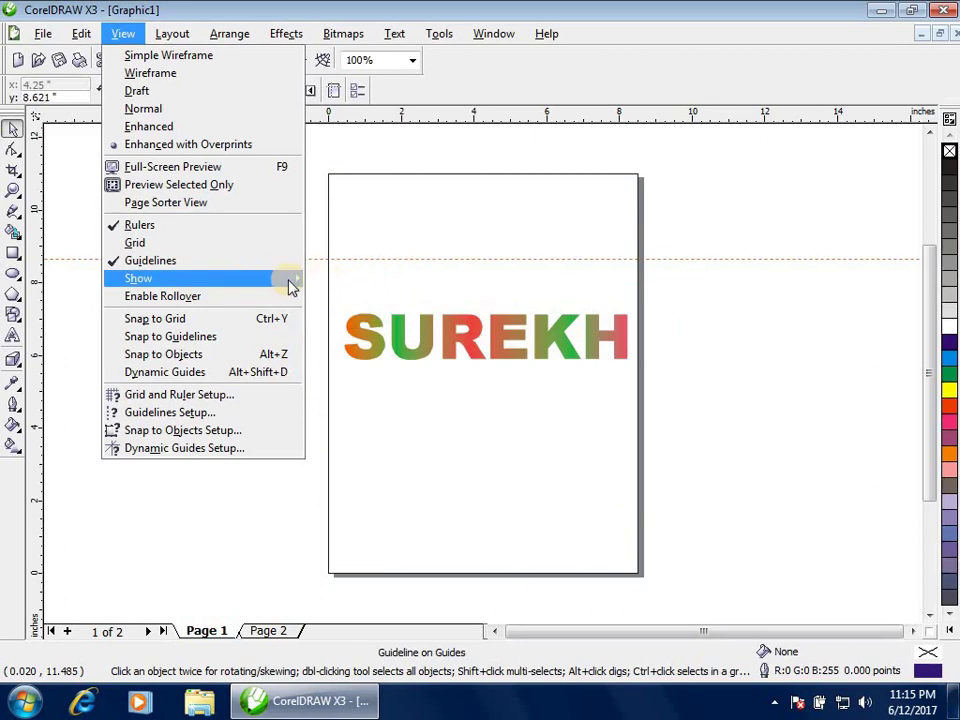
{"action": "mouse_move", "coordinate": [251, 278]}
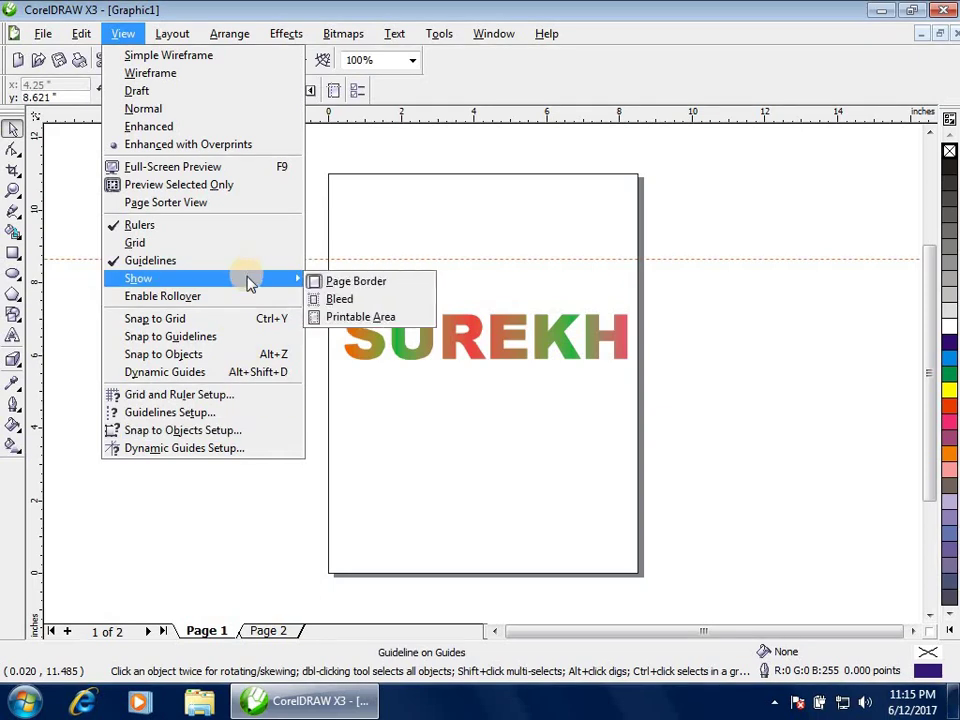
{"action": "left_click", "coordinate": [334, 287]}
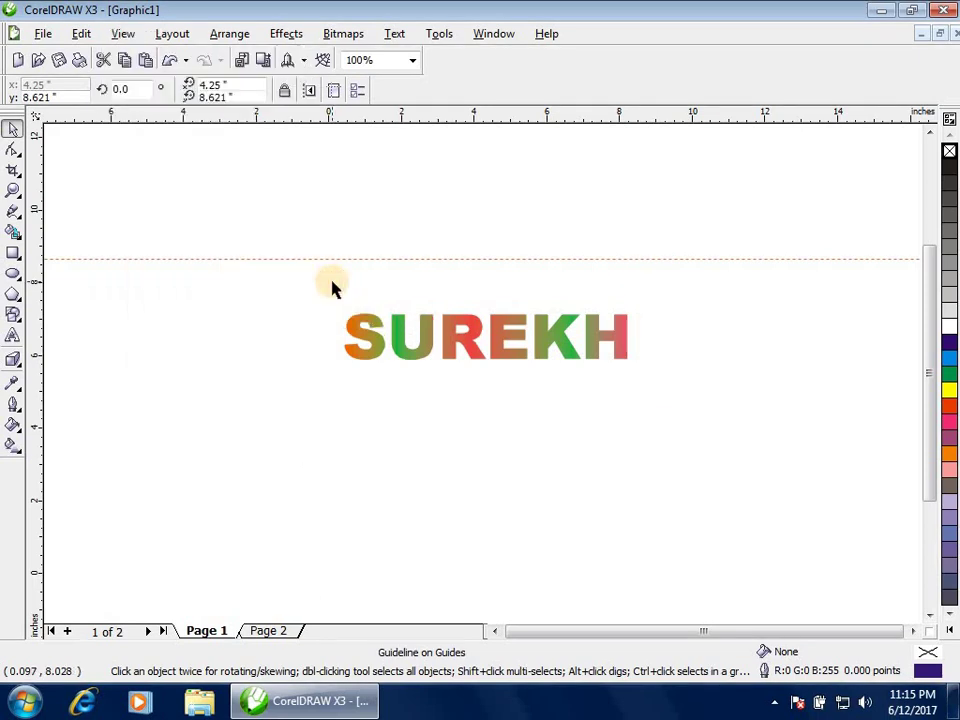
{"action": "left_click", "coordinate": [126, 33]}
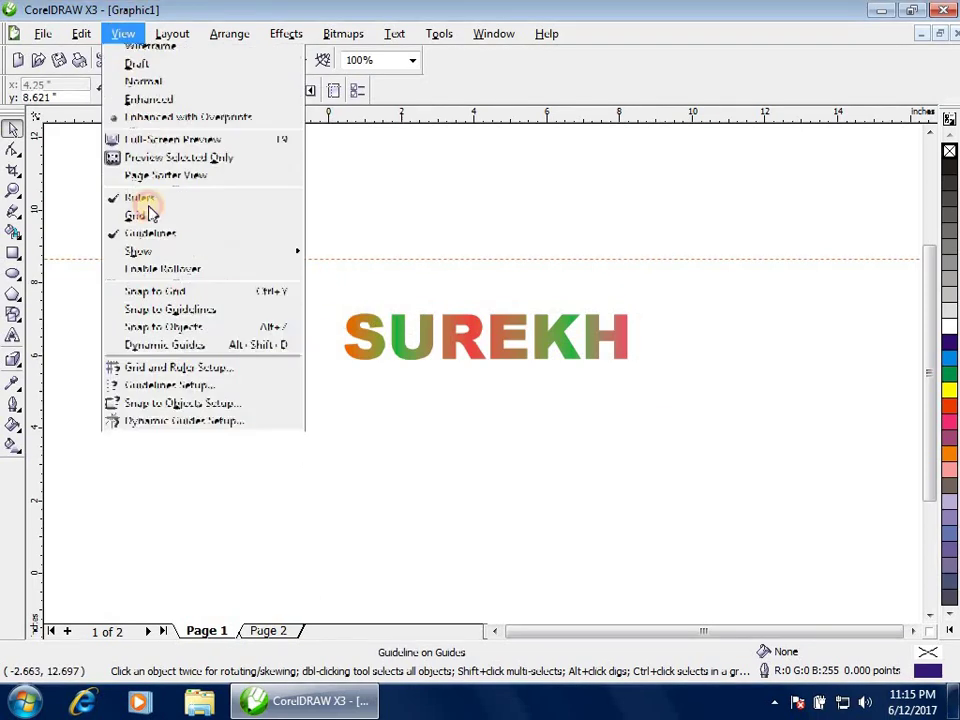
{"action": "left_click", "coordinate": [381, 279]}
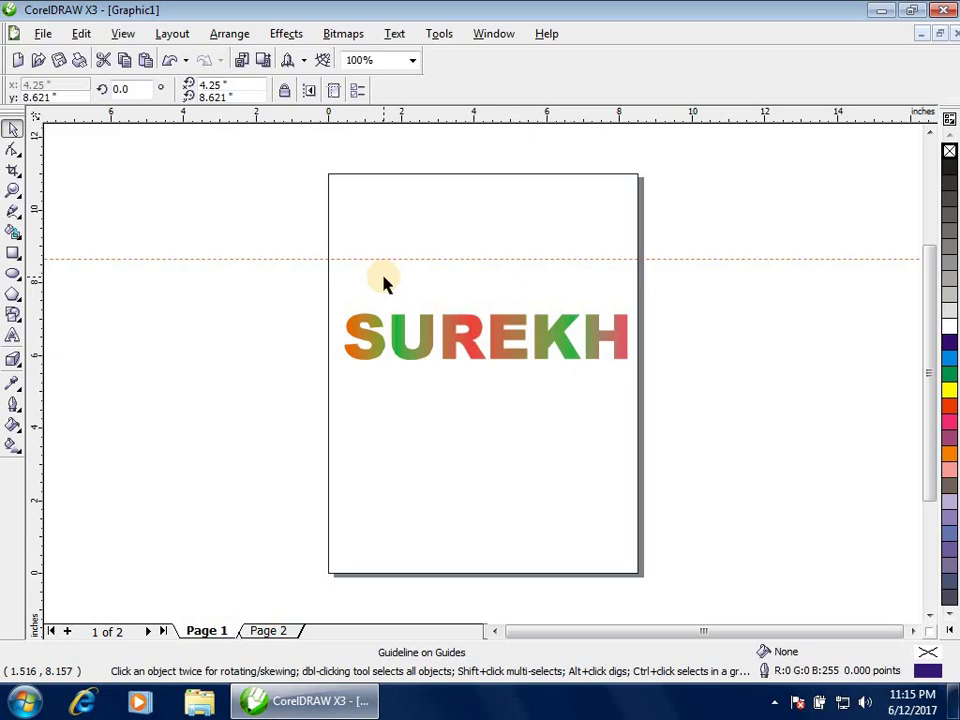
- Show the bleed area around Page 1
{"action": "left_click", "coordinate": [123, 33]}
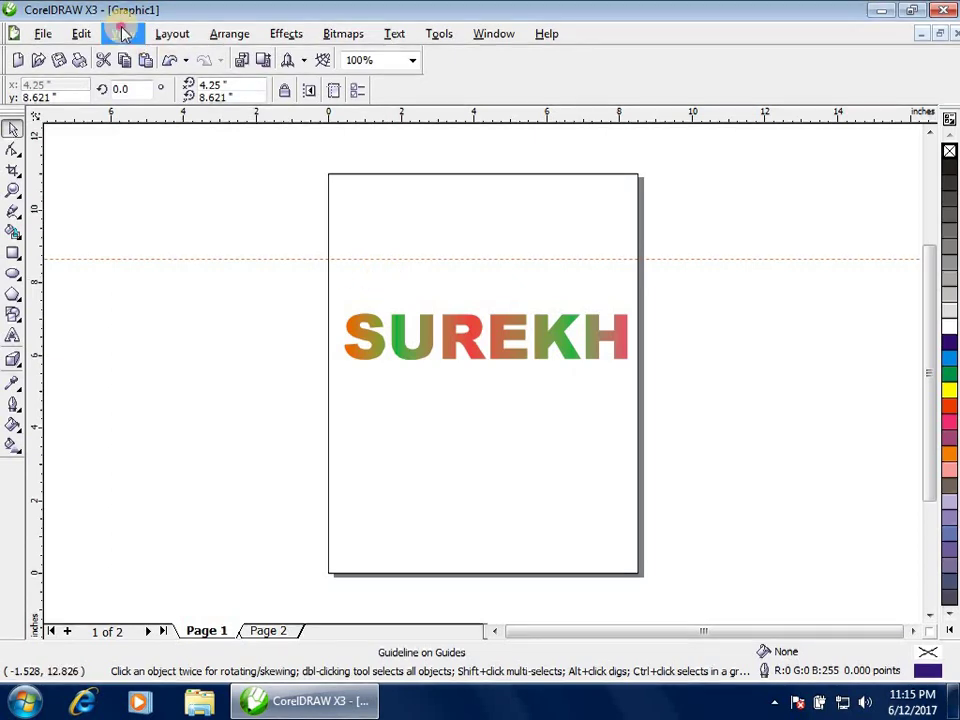
{"action": "mouse_move", "coordinate": [200, 279]}
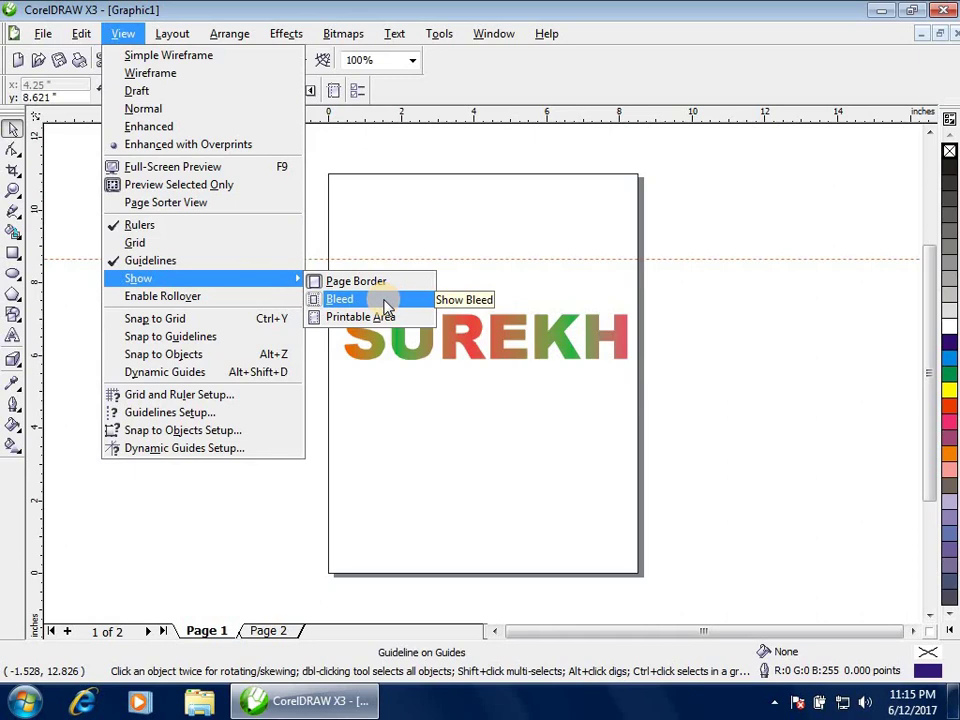
{"action": "left_click", "coordinate": [385, 307]}
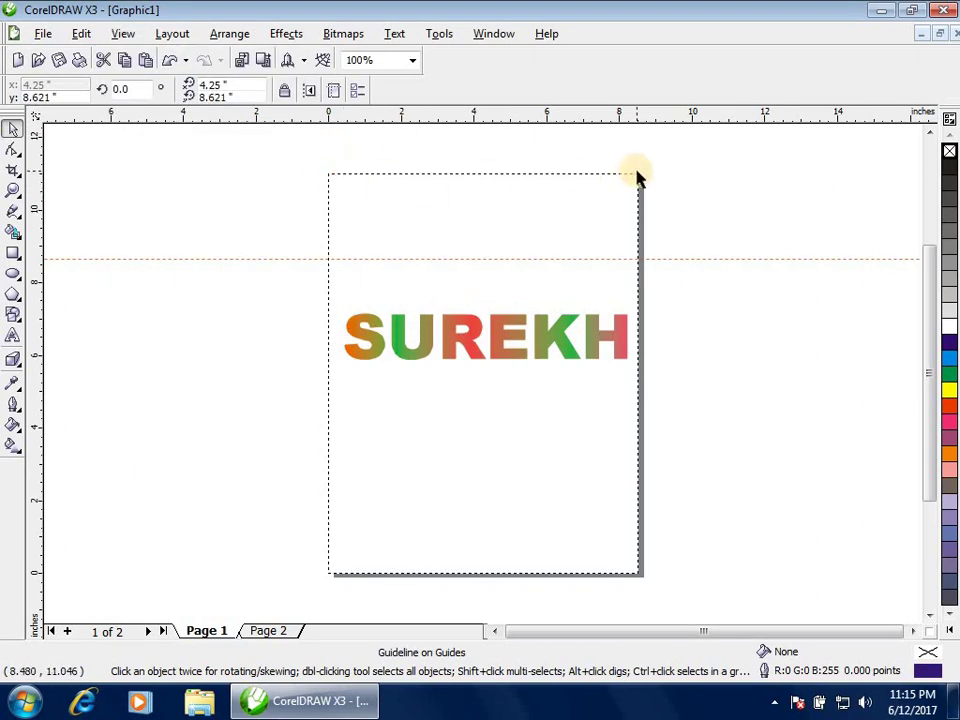
- Show the printable area on Page 1 and hide it again
{"action": "left_click", "coordinate": [138, 34]}
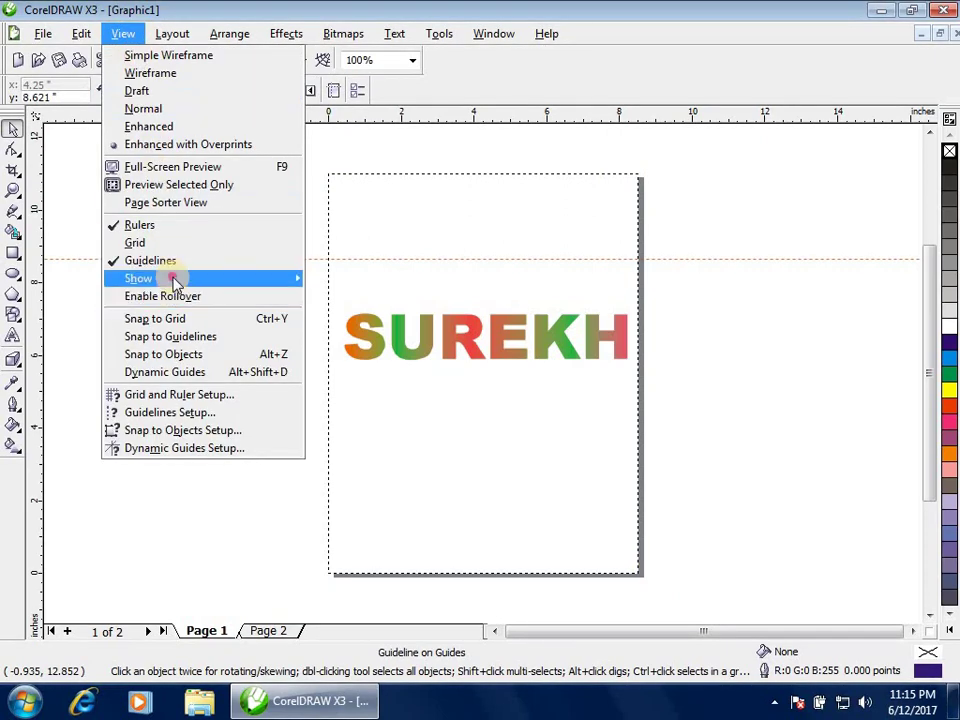
{"action": "mouse_move", "coordinate": [176, 285]}
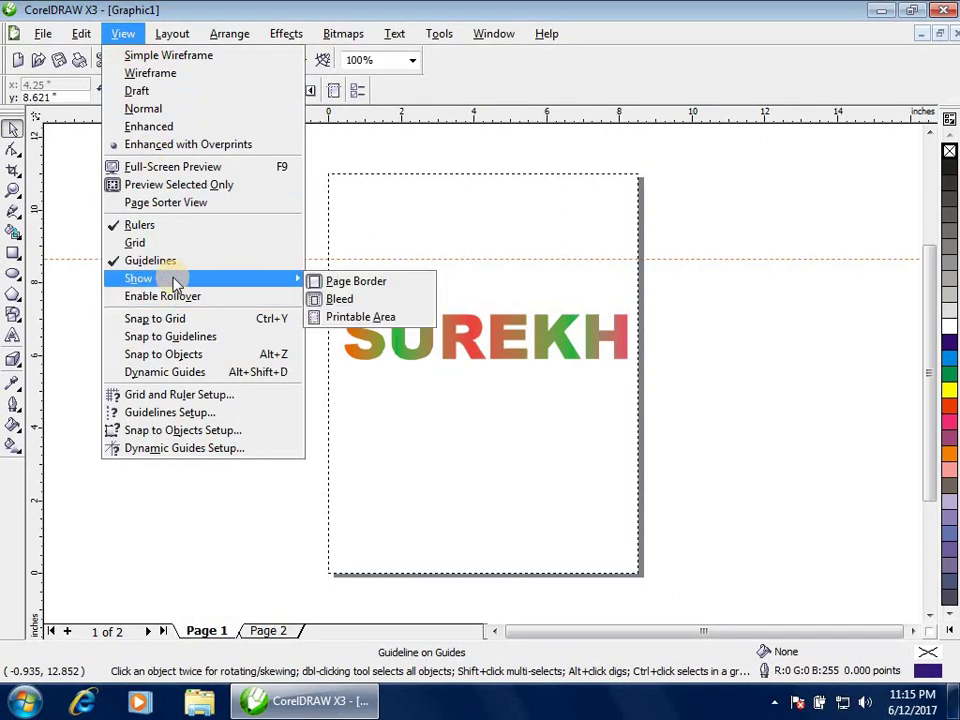
{"action": "left_click", "coordinate": [355, 319]}
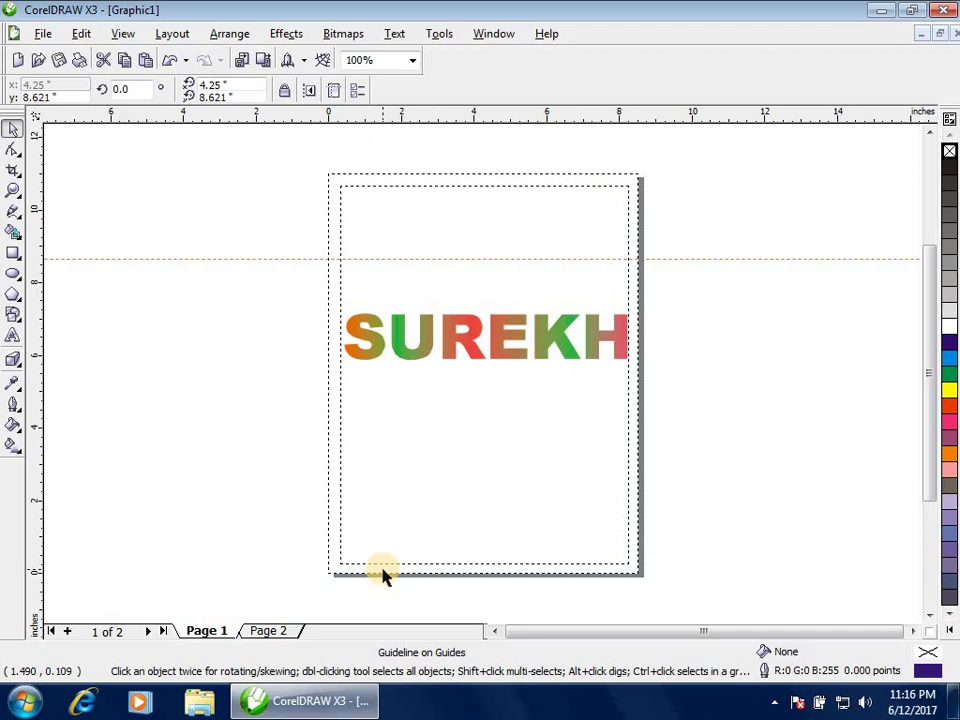
{"action": "left_click", "coordinate": [123, 33]}
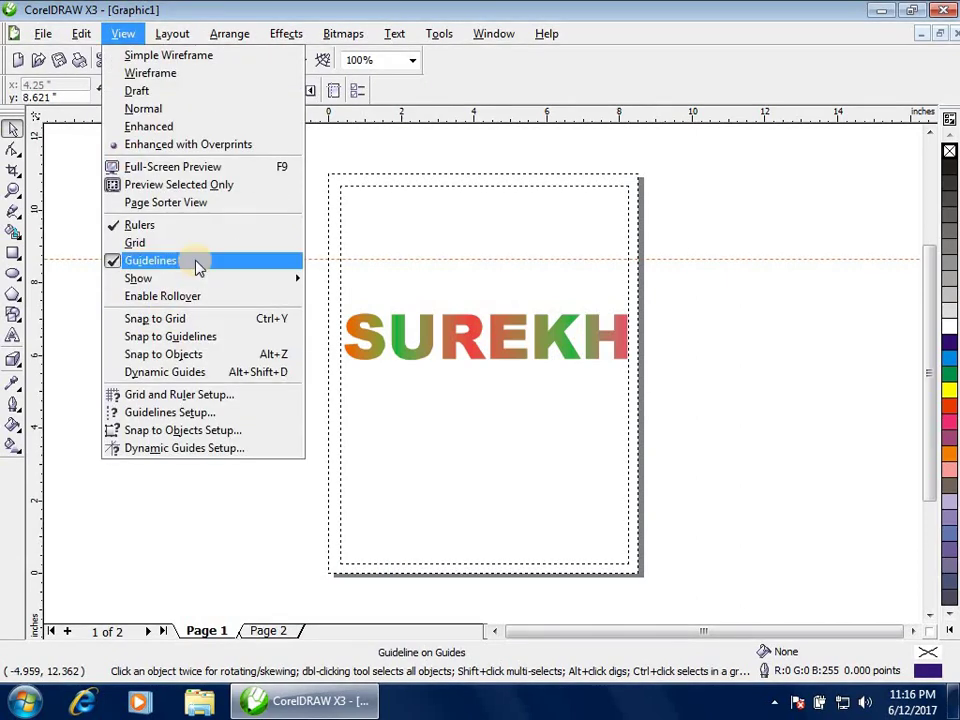
{"action": "mouse_move", "coordinate": [298, 278]}
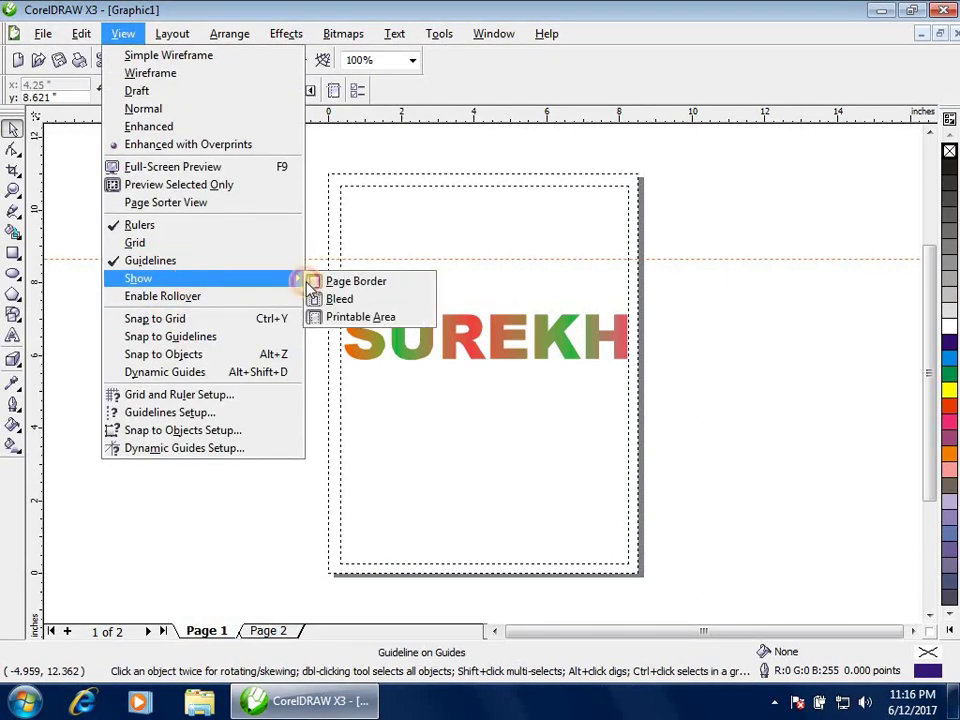
{"action": "left_click", "coordinate": [355, 320]}
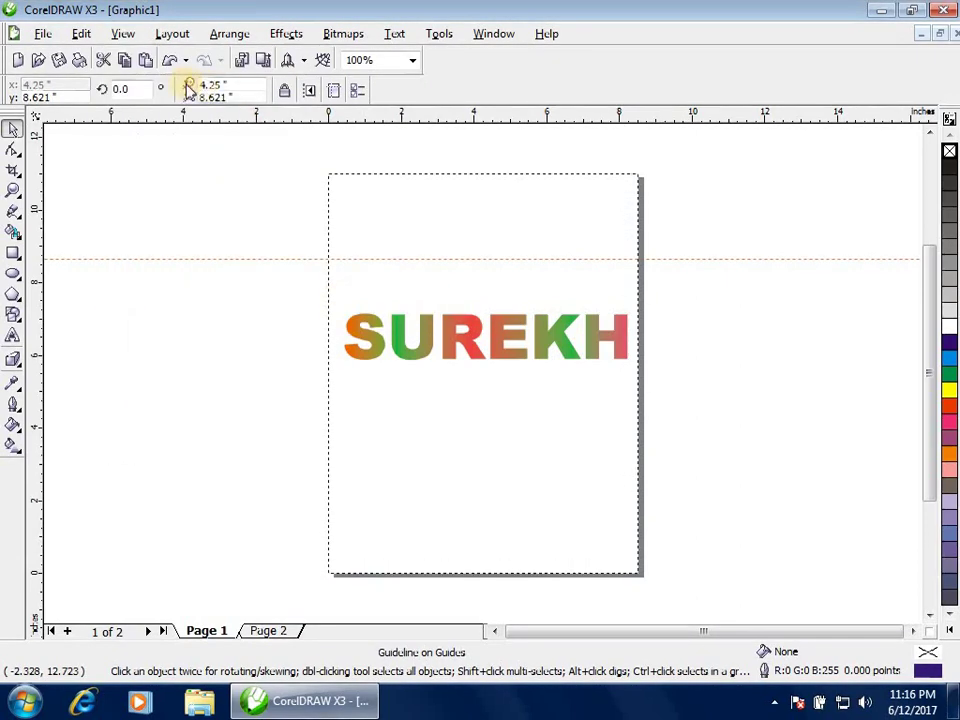
- Display the grid over the drawing area around the gradient text
{"action": "left_click", "coordinate": [123, 34]}
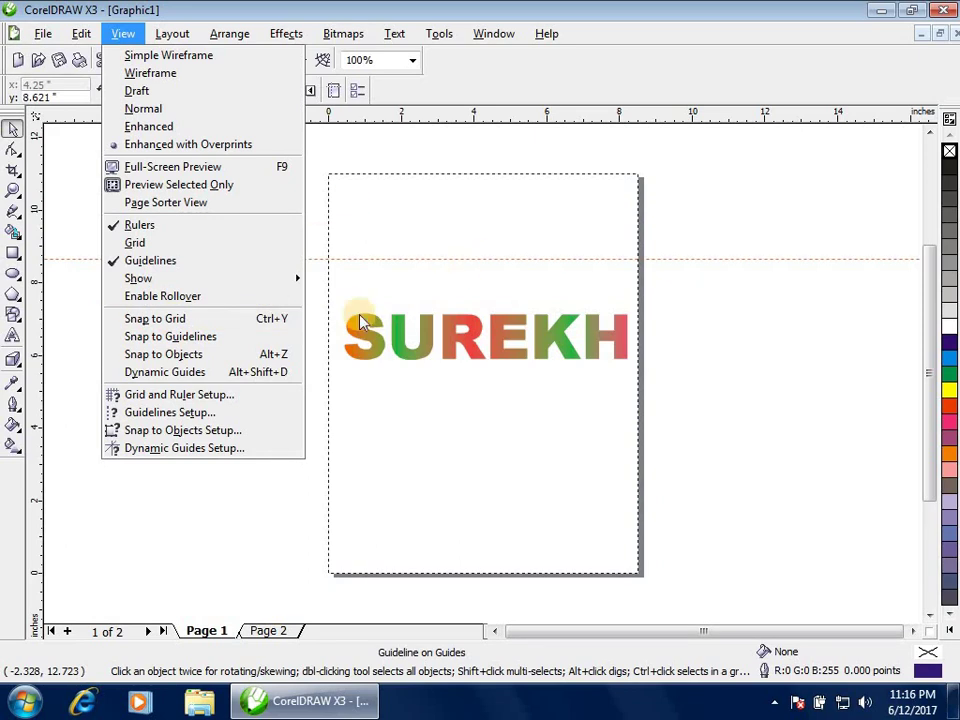
{"action": "left_click", "coordinate": [134, 242]}
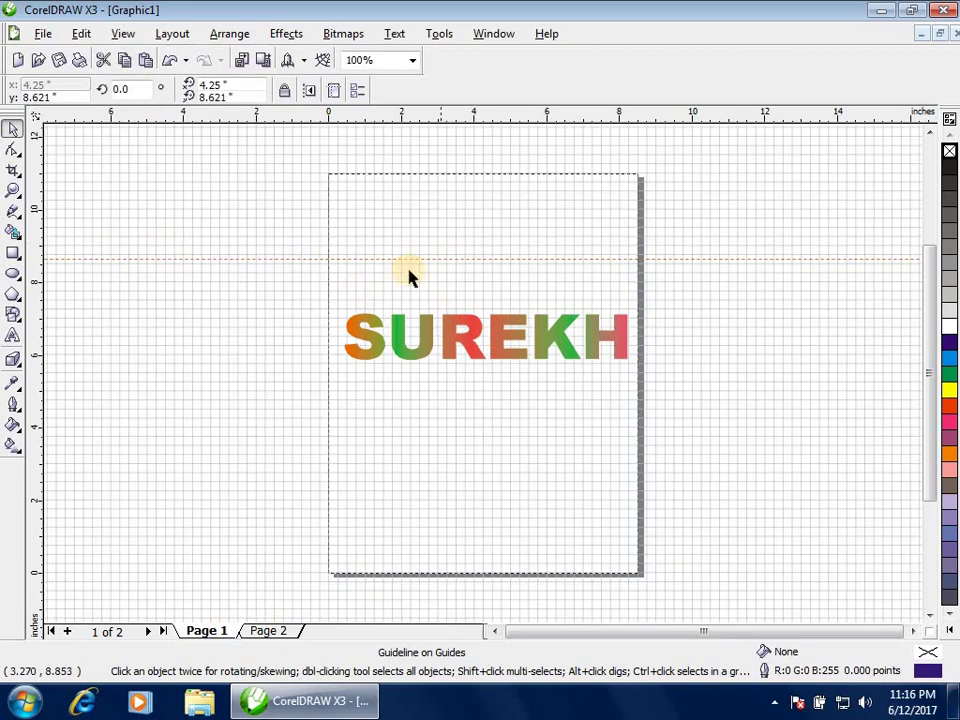
{"action": "scroll", "coordinate": [484, 379], "scroll_direction": "up", "scroll_amount": 4}
{"action": "scroll", "coordinate": [384, 376], "scroll_direction": "down", "scroll_amount": 1}
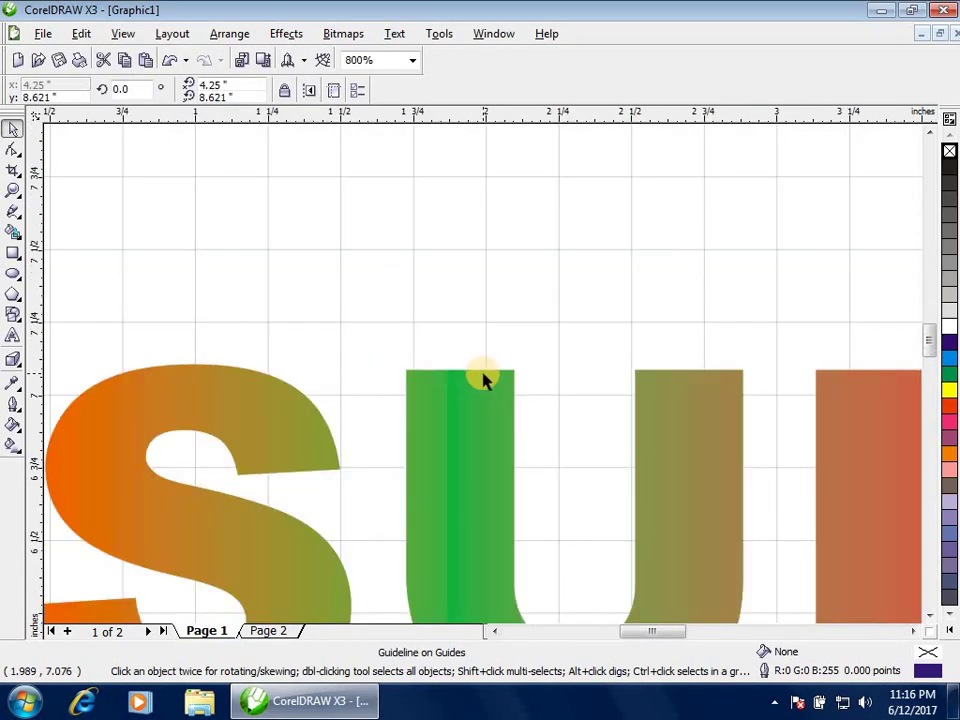
- Move the gradient text right and up, and stretch its left side outward to a width of about 8.16 inches
{"action": "left_click", "coordinate": [437, 351]}
{"action": "left_click_drag", "start_coordinate": [437, 351], "coordinate": [480, 337]}
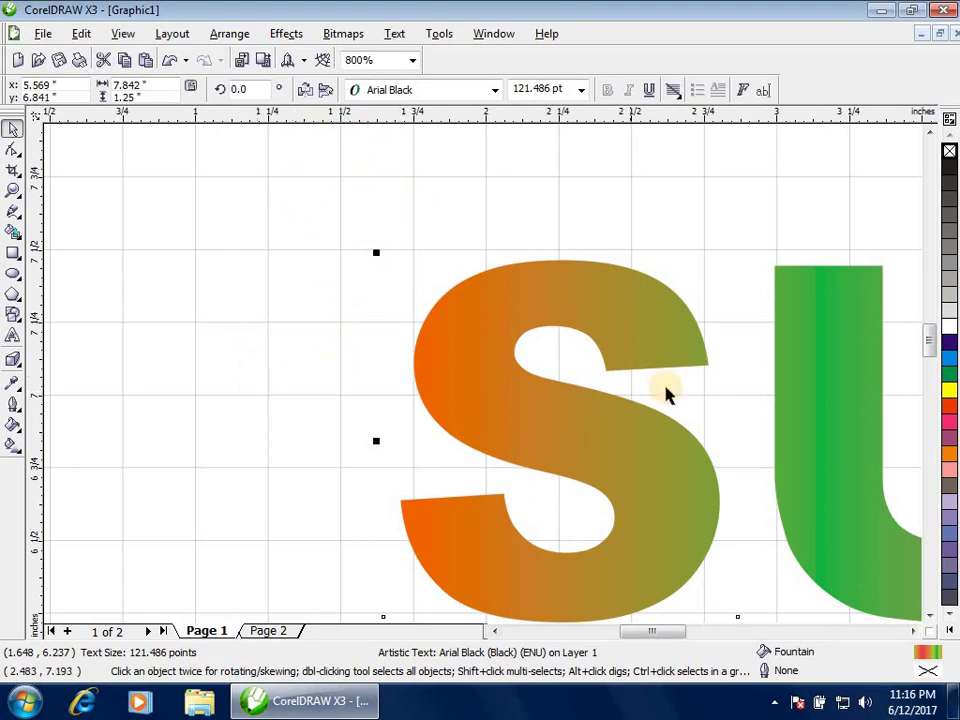
{"action": "left_click", "coordinate": [489, 384]}
{"action": "left_click", "coordinate": [467, 403]}
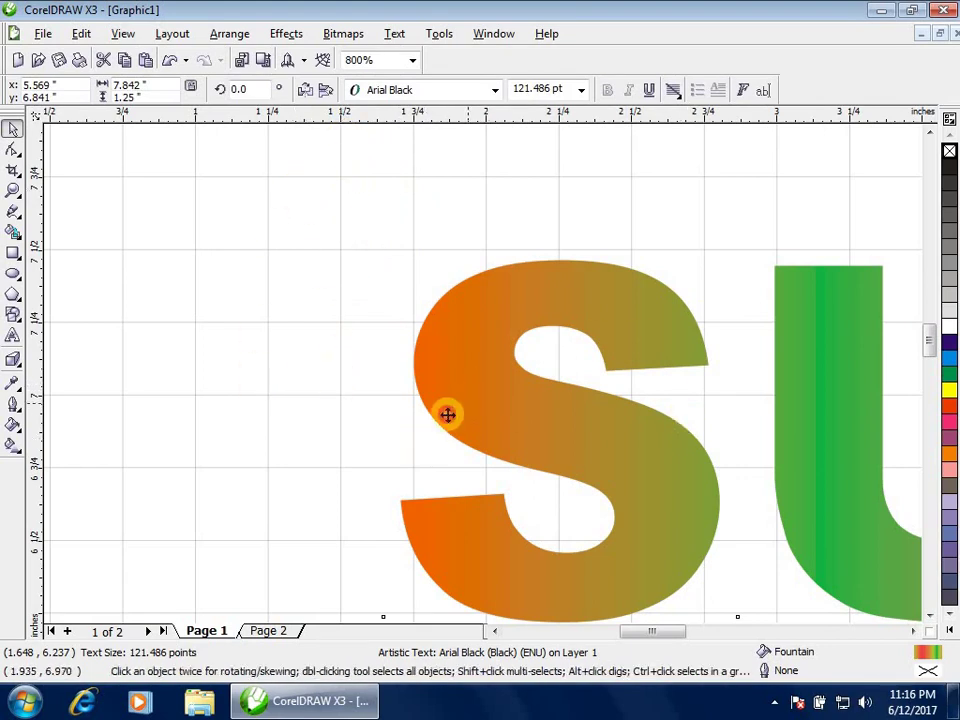
{"action": "left_click_drag", "start_coordinate": [375, 441], "coordinate": [285, 445]}
- Turn on Snap to Grid and stretch the text's left side to the 1-inch grid line, about 8.49 inches wide
{"action": "left_click", "coordinate": [123, 33]}
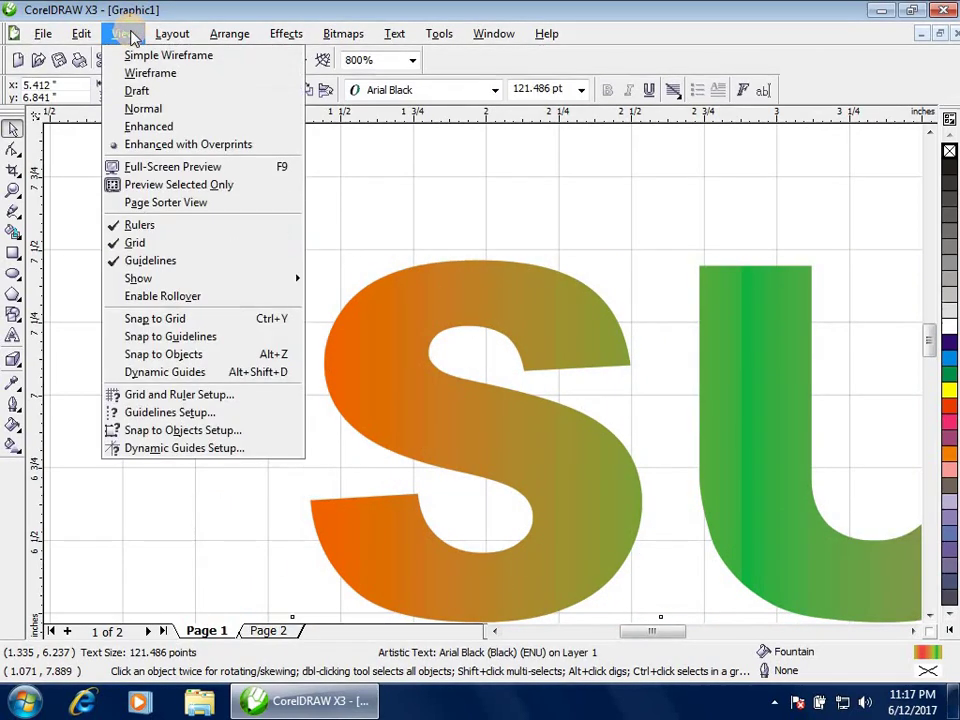
{"action": "left_click", "coordinate": [195, 320]}
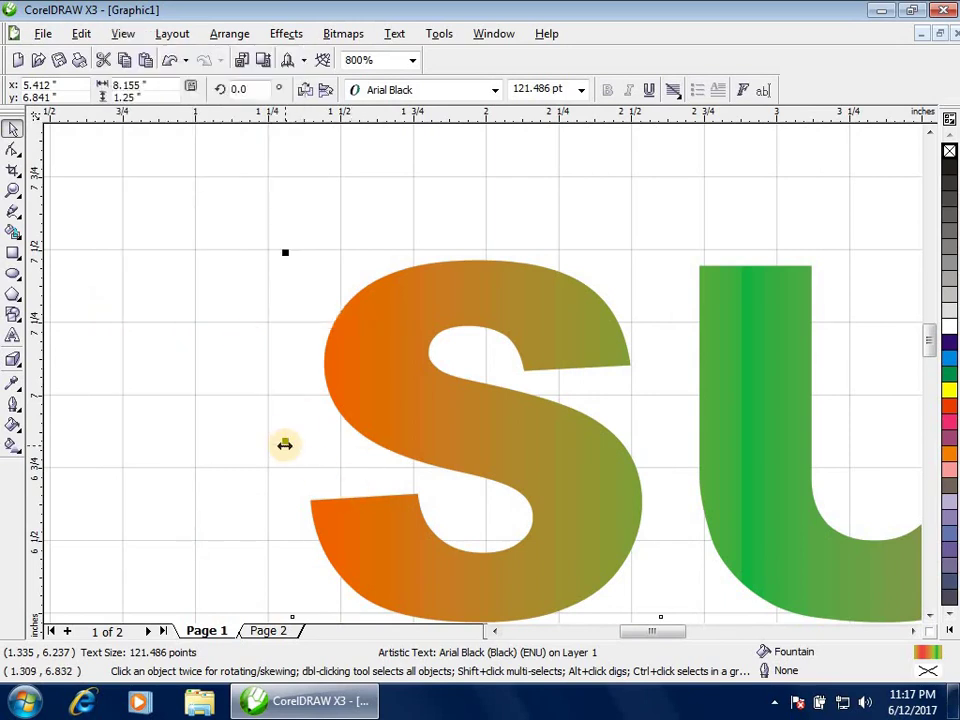
{"action": "left_click_drag", "start_coordinate": [285, 445], "coordinate": [188, 249]}
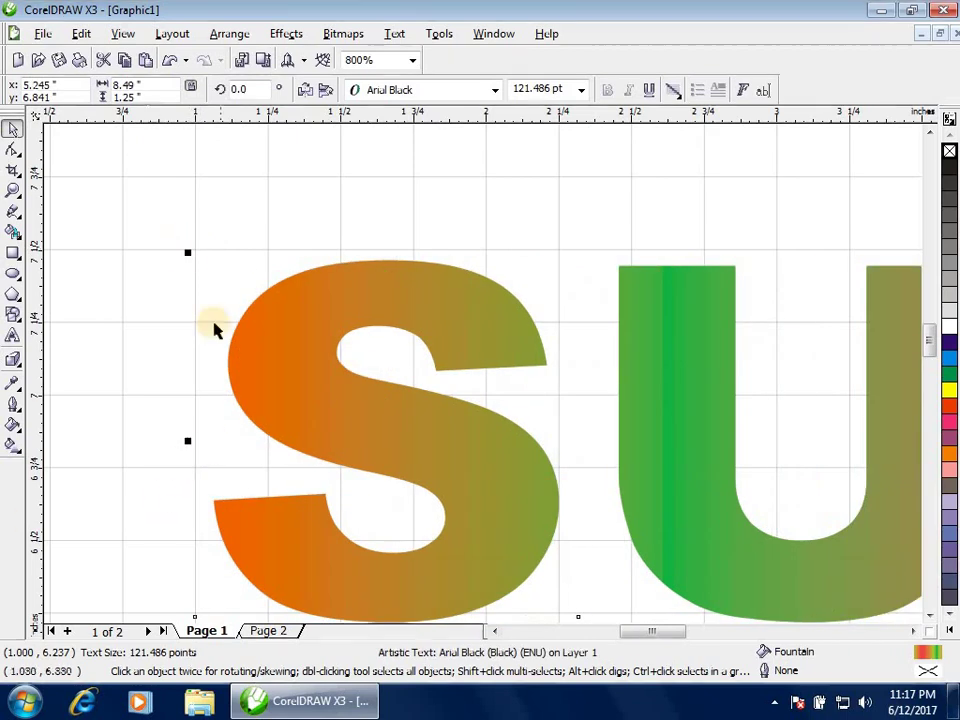
- Turn off Snap to Grid and hide the grid
{"action": "left_click", "coordinate": [123, 33]}
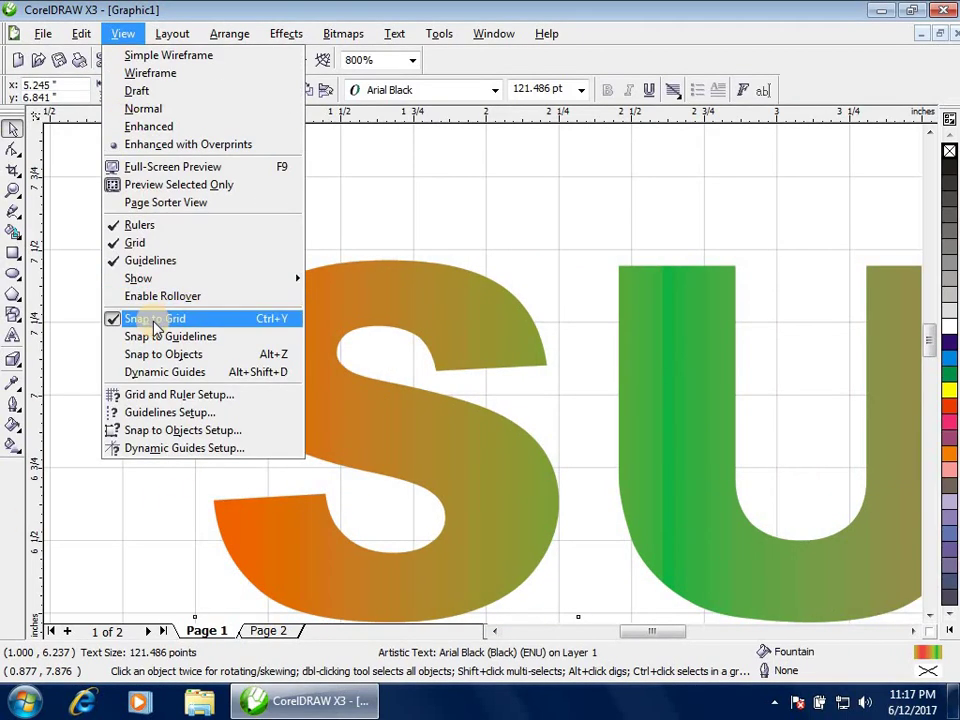
{"action": "left_click", "coordinate": [154, 320]}
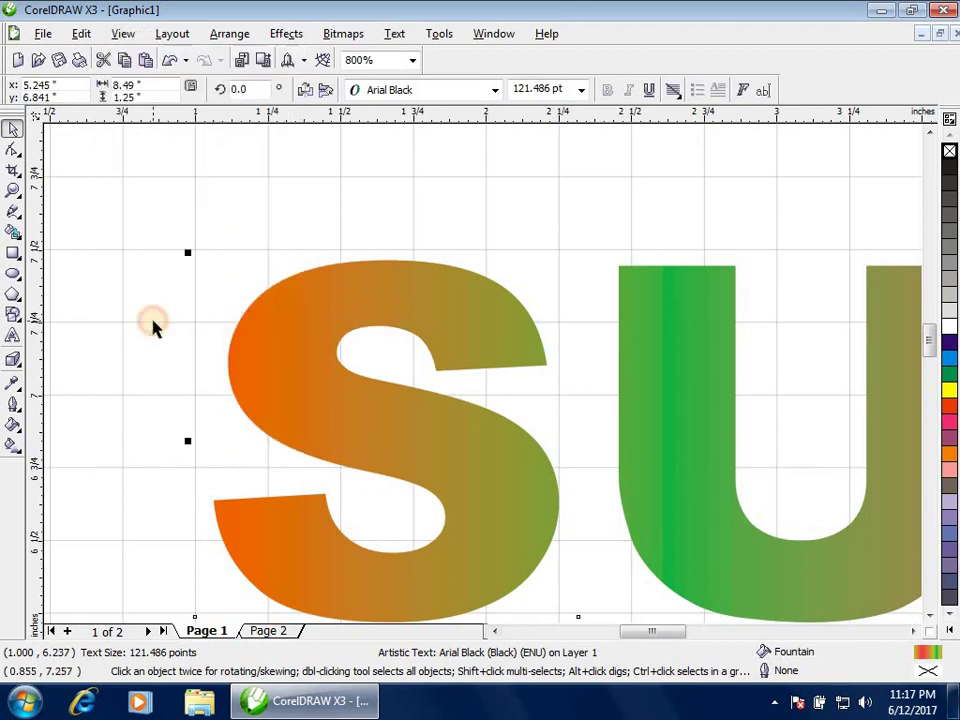
{"action": "left_click", "coordinate": [123, 33]}
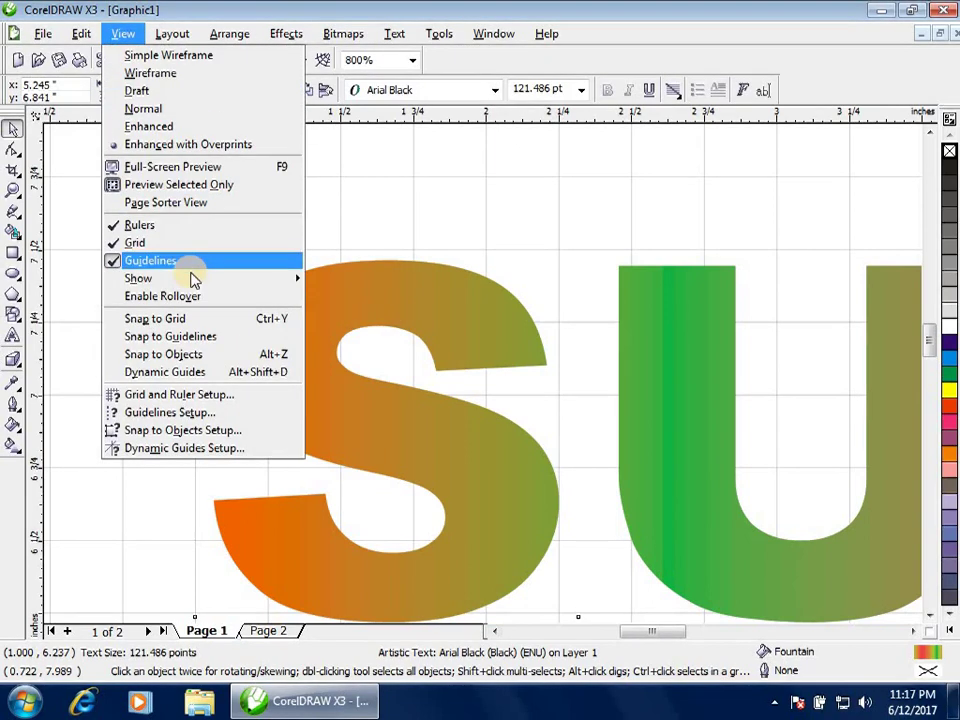
{"action": "left_click", "coordinate": [174, 245]}
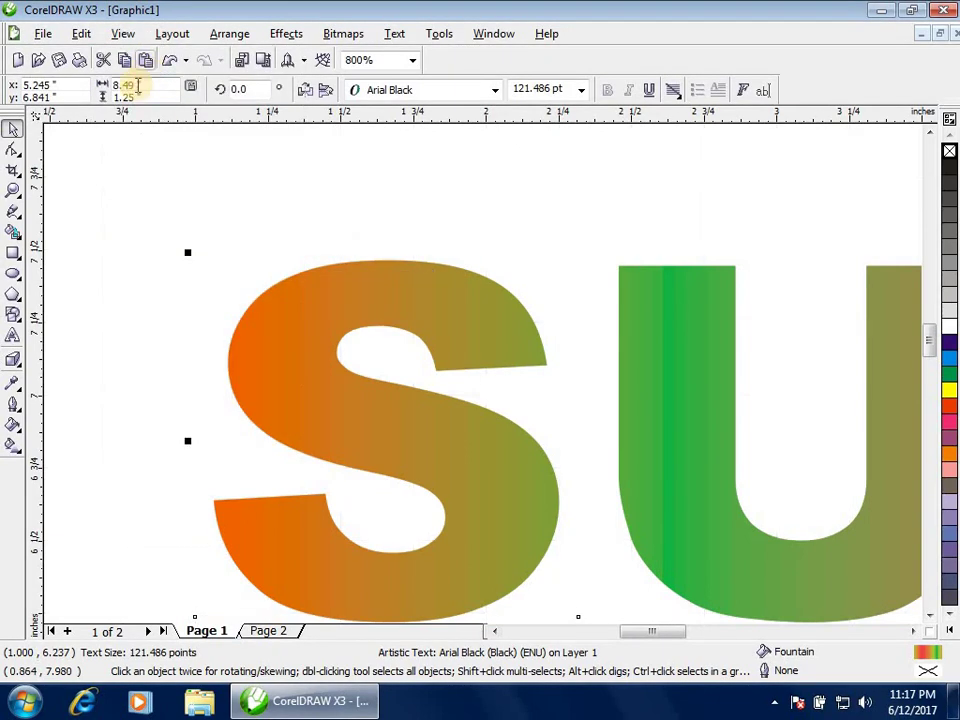
- Resize the text freely from its left side to a width of about 8.06 inches
{"action": "mouse_move", "coordinate": [189, 440]}
{"action": "left_mouse_down"}
{"action": "mouse_move", "coordinate": [265, 445]}
{"action": "mouse_move", "coordinate": [199, 424]}
{"action": "mouse_move", "coordinate": [216, 424]}
{"action": "mouse_move", "coordinate": [185, 444]}
{"action": "left_mouse_up"}
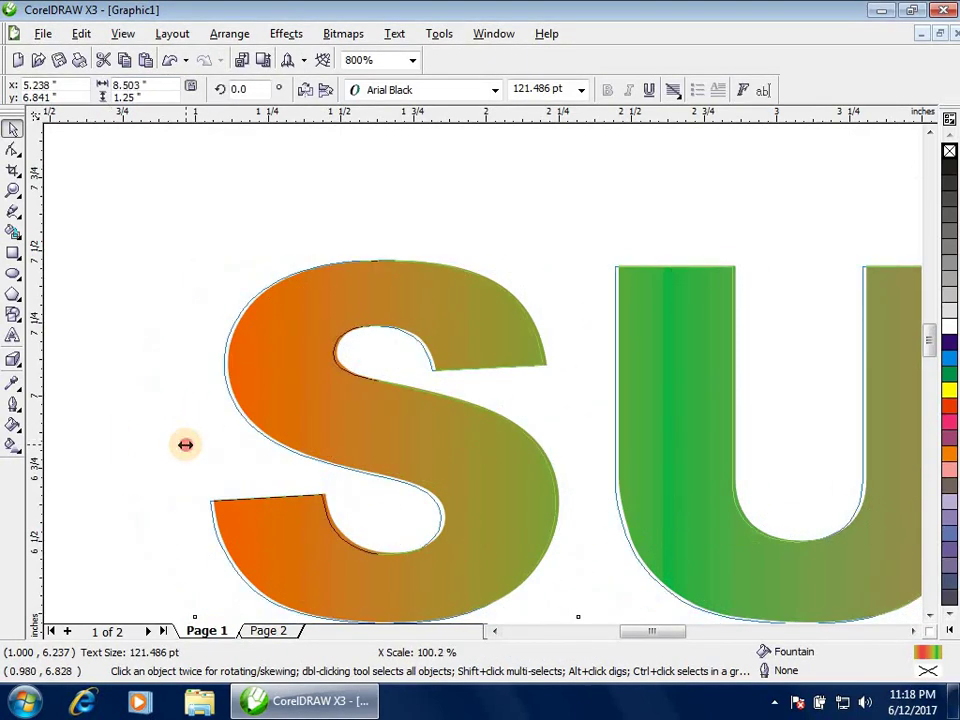
{"action": "left_click_drag", "start_coordinate": [185, 444], "coordinate": [315, 461]}
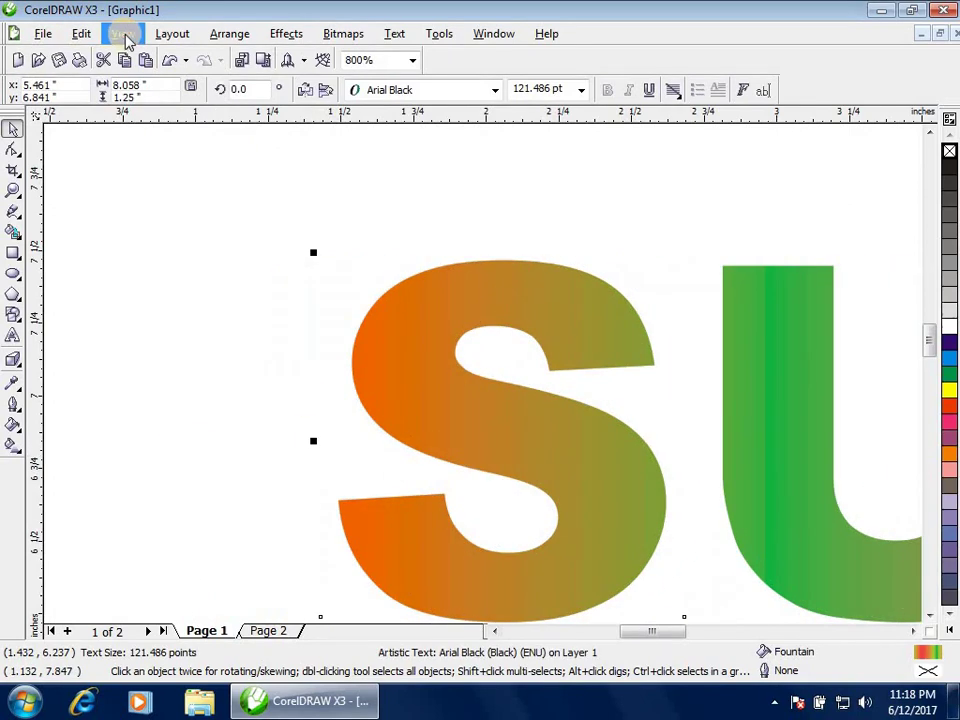
{"action": "left_click", "coordinate": [121, 36]}
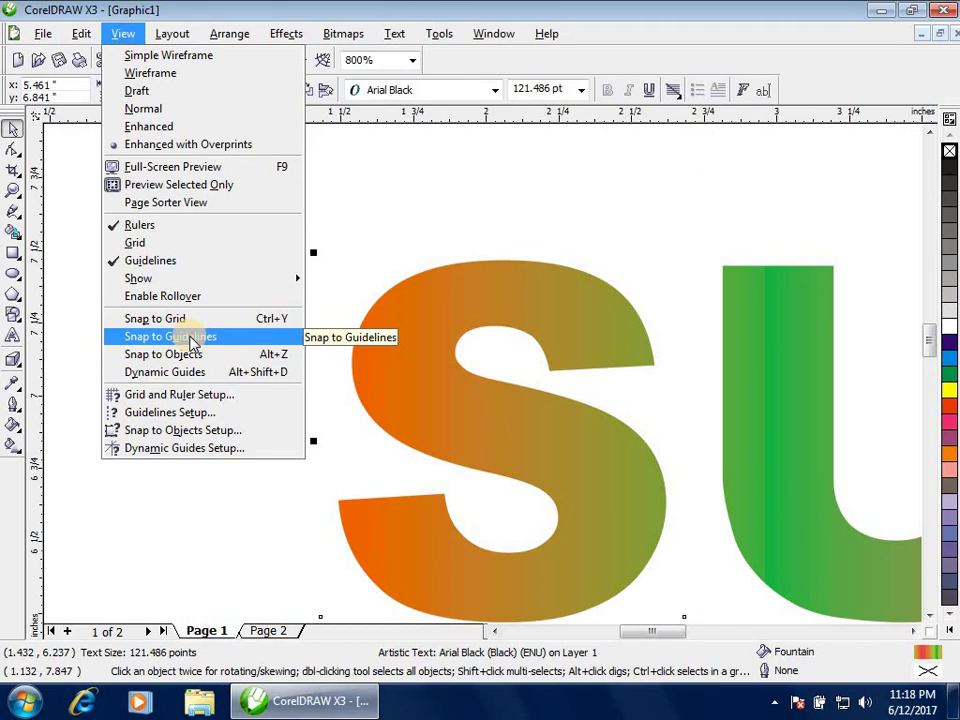
{"action": "left_click", "coordinate": [381, 200]}
- Place a vertical guideline at about 1.26 inches and stretch the text's left side to it, about 8.21 inches wide
{"action": "left_click_drag", "start_coordinate": [40, 312], "coordinate": [270, 381]}
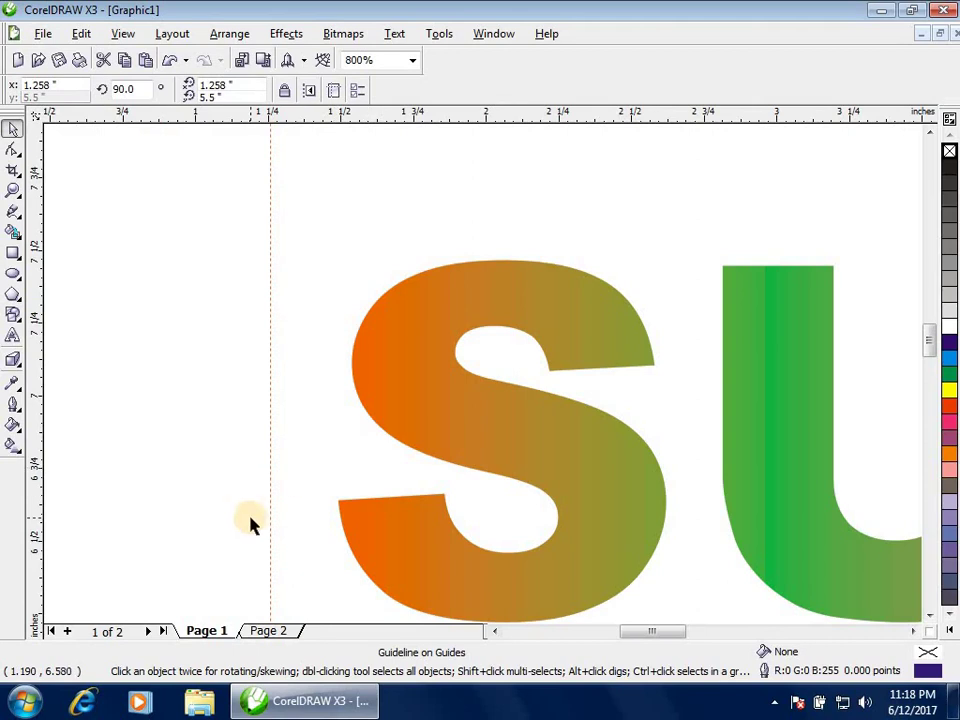
{"action": "left_click", "coordinate": [352, 482]}
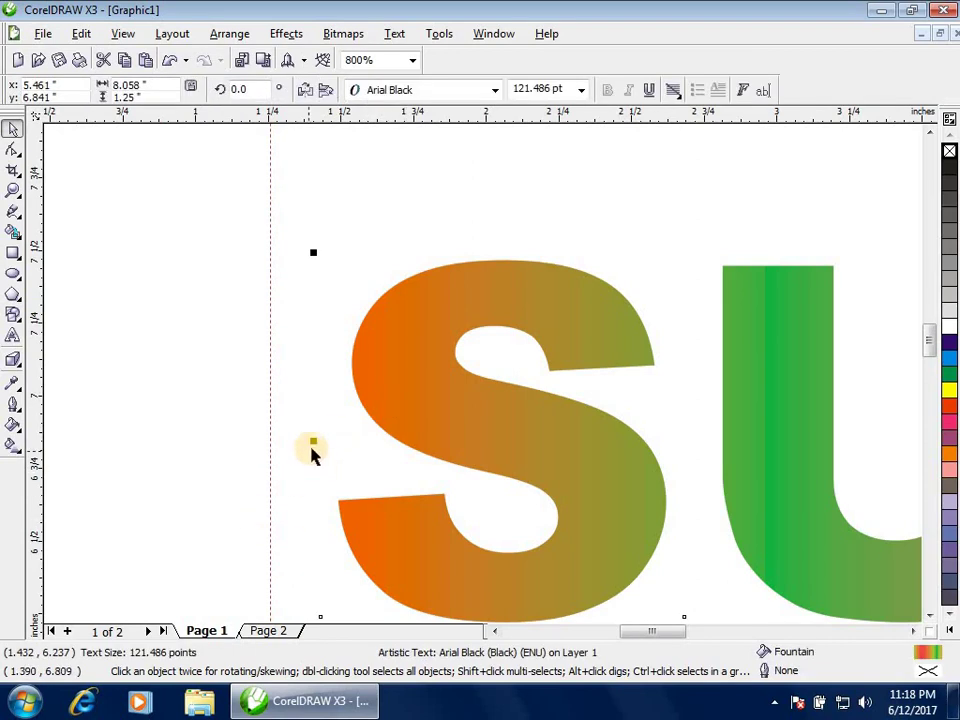
{"action": "left_click_drag", "start_coordinate": [316, 441], "coordinate": [272, 456]}
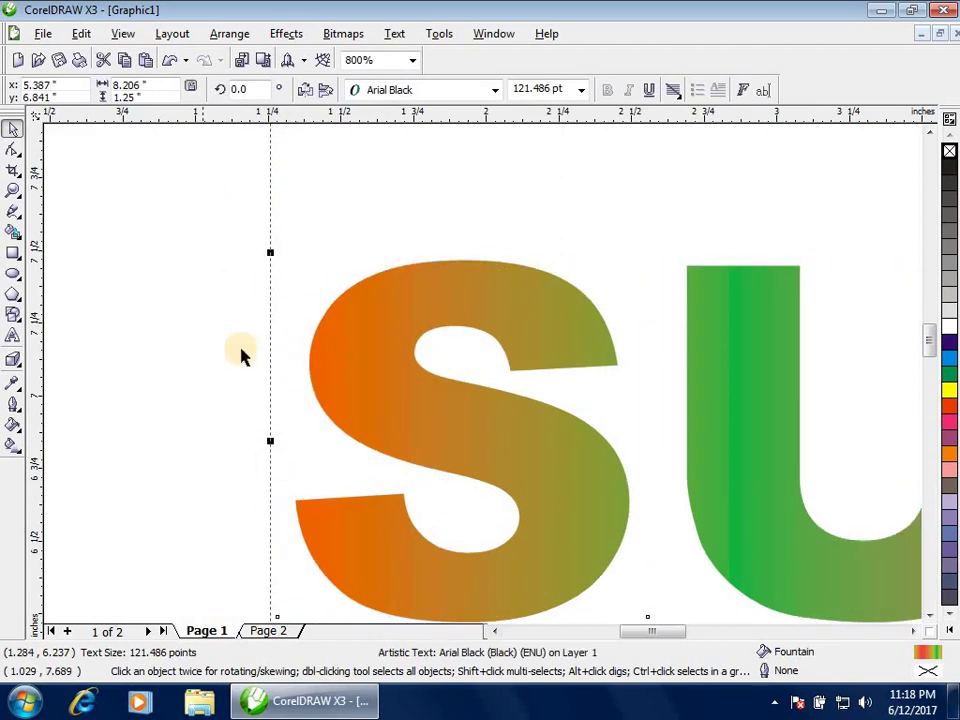
- Turn on Snap to Guidelines and stretch the text's left side at the vertical guideline to a width of about 8.23 inches
{"action": "left_click", "coordinate": [134, 36]}
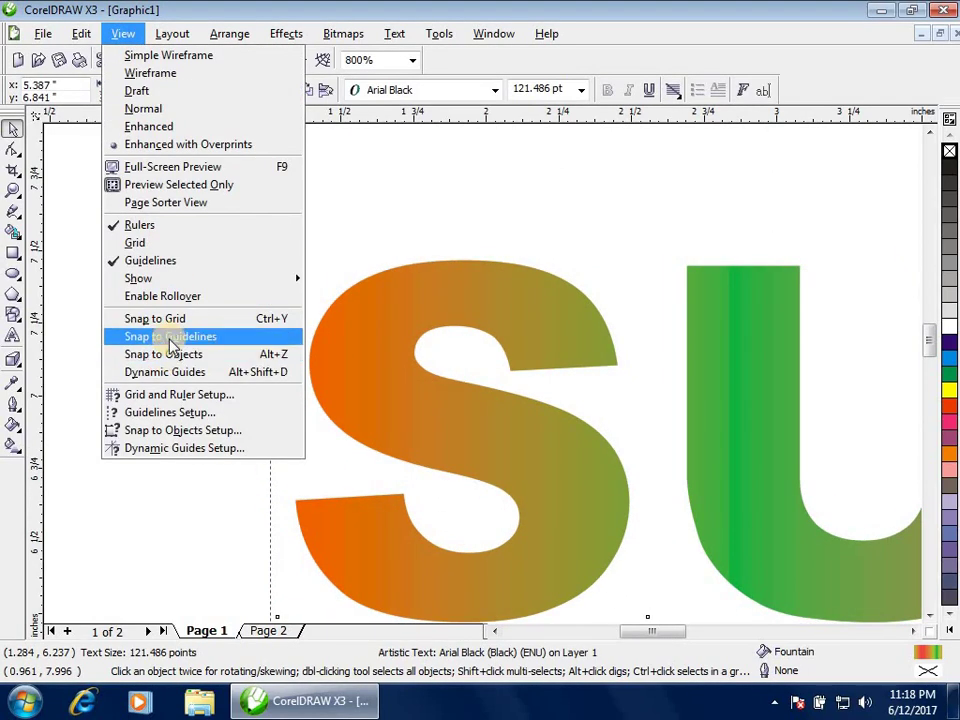
{"action": "left_click", "coordinate": [170, 338]}
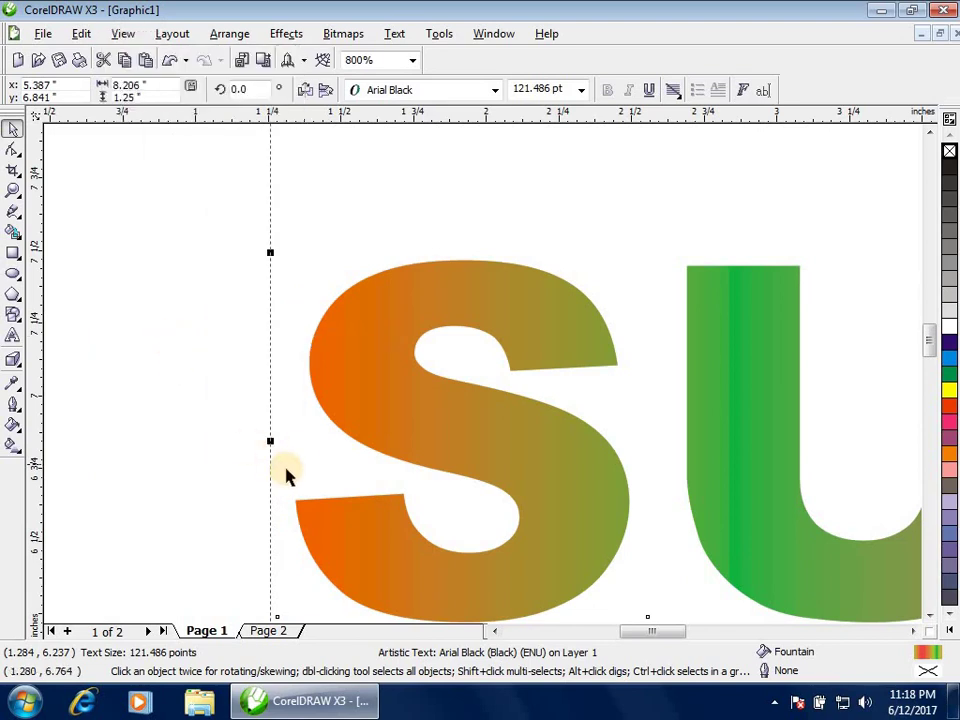
{"action": "mouse_move", "coordinate": [274, 444]}
{"action": "left_mouse_down"}
{"action": "mouse_move", "coordinate": [345, 456]}
{"action": "mouse_move", "coordinate": [324, 434]}
{"action": "mouse_move", "coordinate": [294, 426]}
{"action": "mouse_move", "coordinate": [266, 429]}
{"action": "mouse_move", "coordinate": [289, 439]}
{"action": "mouse_move", "coordinate": [269, 439]}
{"action": "left_mouse_up"}
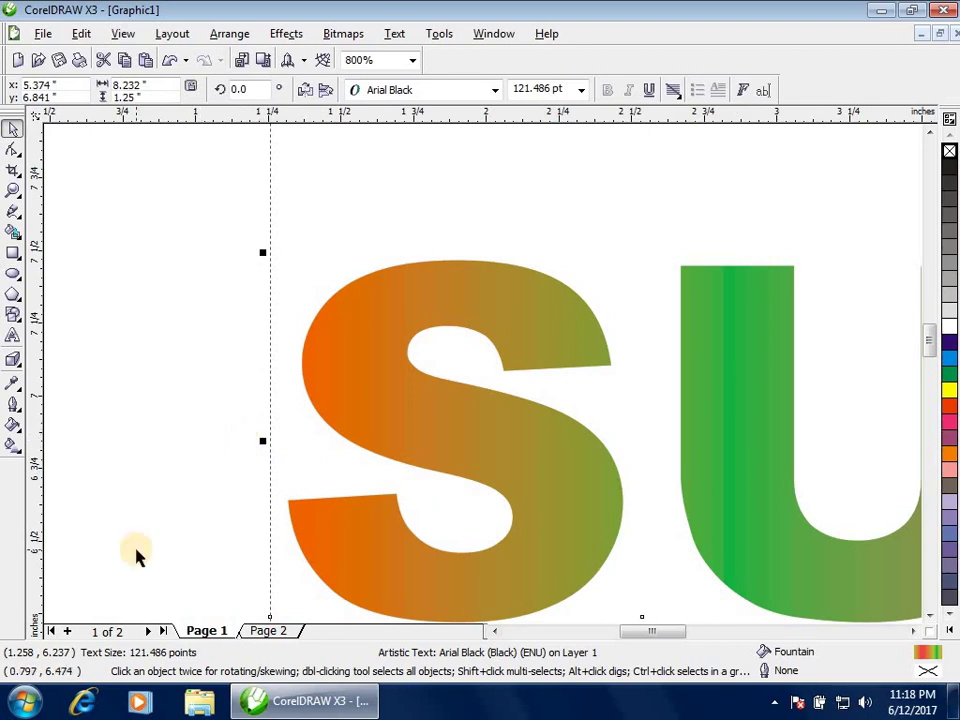
- Turn off Snap to Guidelines and deselect the text
{"action": "left_click", "coordinate": [122, 34]}
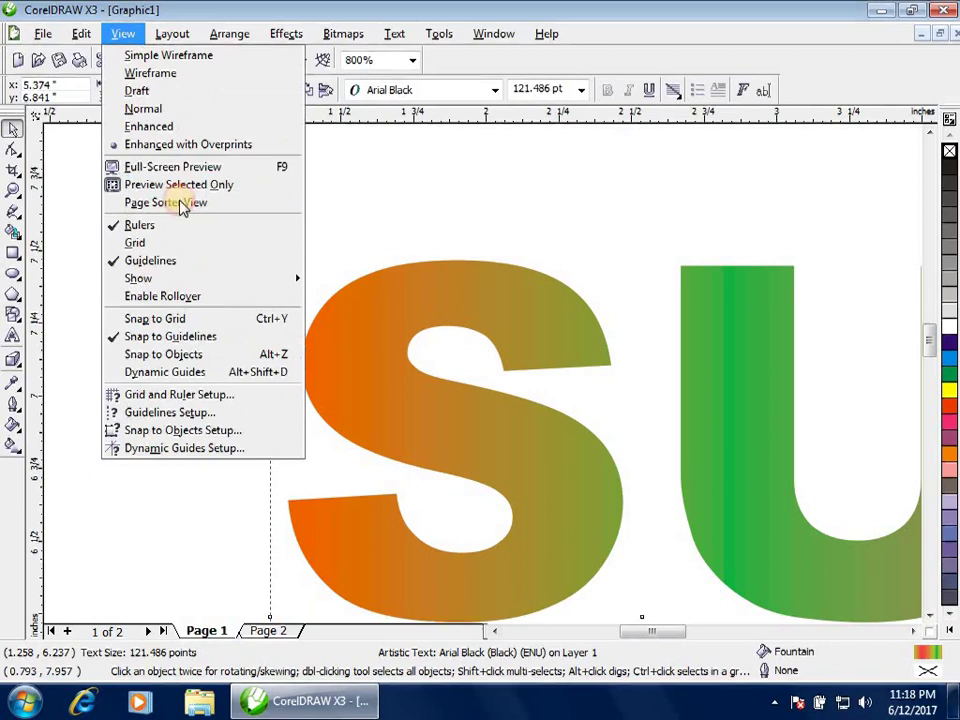
{"action": "left_click", "coordinate": [157, 340]}
{"action": "left_click", "coordinate": [195, 368]}
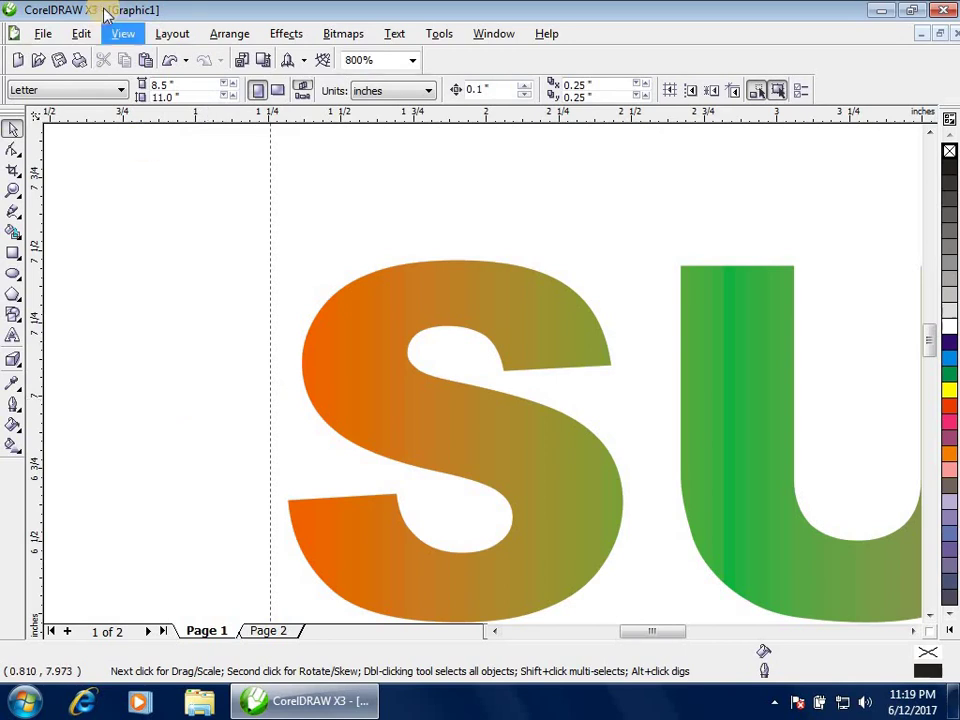
- Move the gradient text slightly up and left, and delete it from Page 1
{"action": "left_click", "coordinate": [123, 35]}
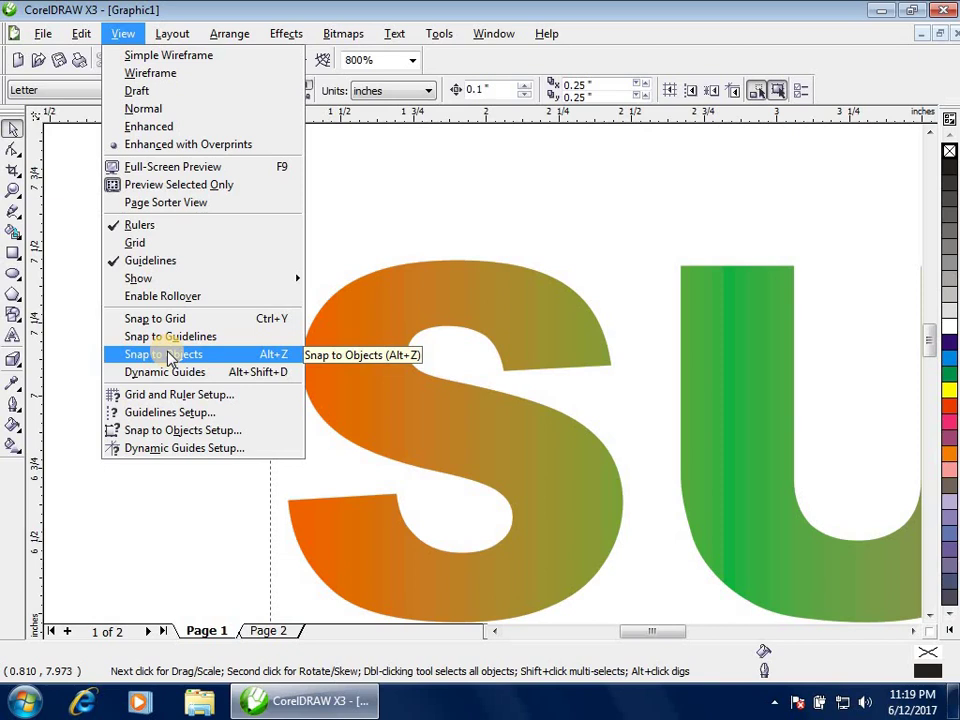
{"action": "left_click", "coordinate": [480, 290]}
{"action": "left_click_drag", "start_coordinate": [480, 290], "coordinate": [457, 218]}
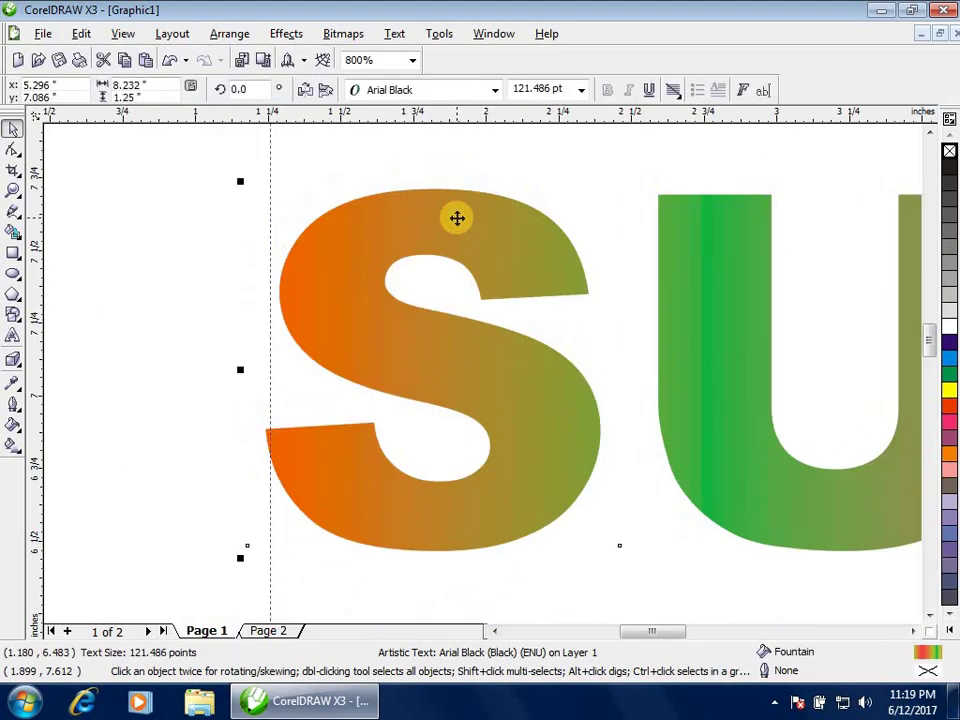
{"action": "key", "text": "Delete"}
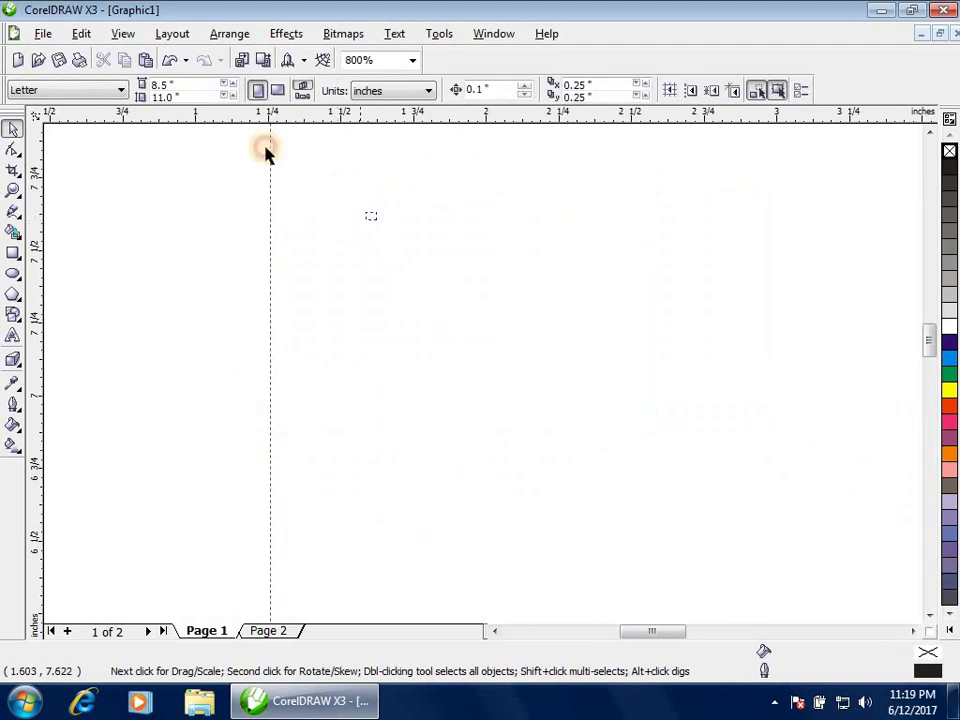
- Draw a rectangle about 1.4 by 1.08 inches to the right of the vertical guideline on Page 1
{"action": "left_click", "coordinate": [15, 250]}
{"action": "left_click_drag", "start_coordinate": [386, 202], "coordinate": [793, 516]}
{"action": "key", "text": "space"}
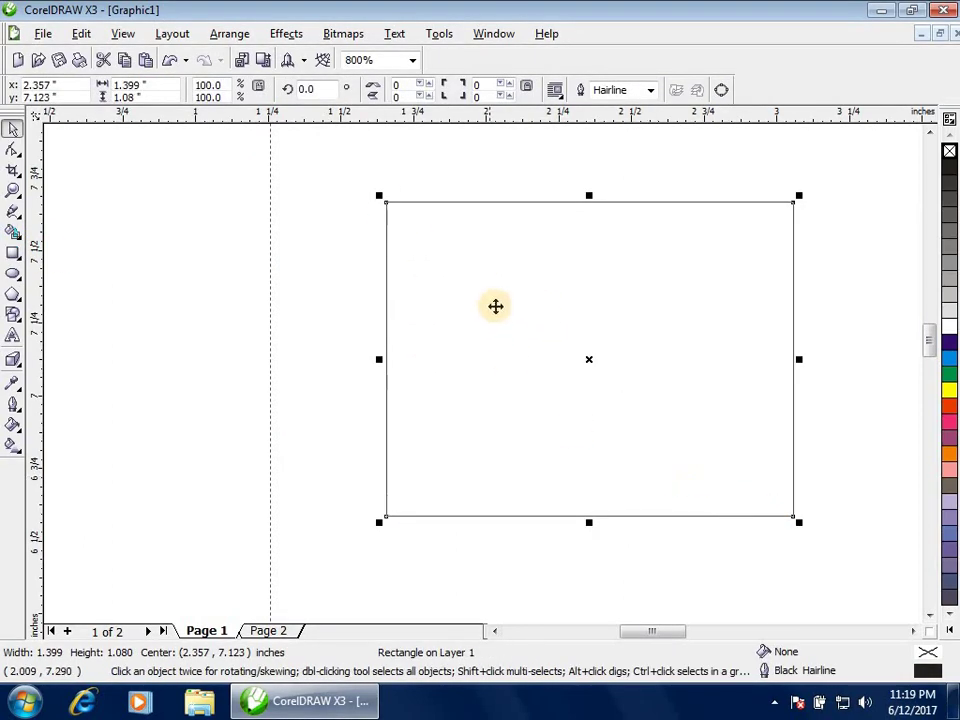
- Narrow the rectangle from its left side to about 1.1 inches wide and place a copy slightly down and to the right
{"action": "left_click_drag", "start_coordinate": [382, 356], "coordinate": [472, 352]}
{"action": "left_click_drag", "start_coordinate": [643, 278], "coordinate": [664, 291]}
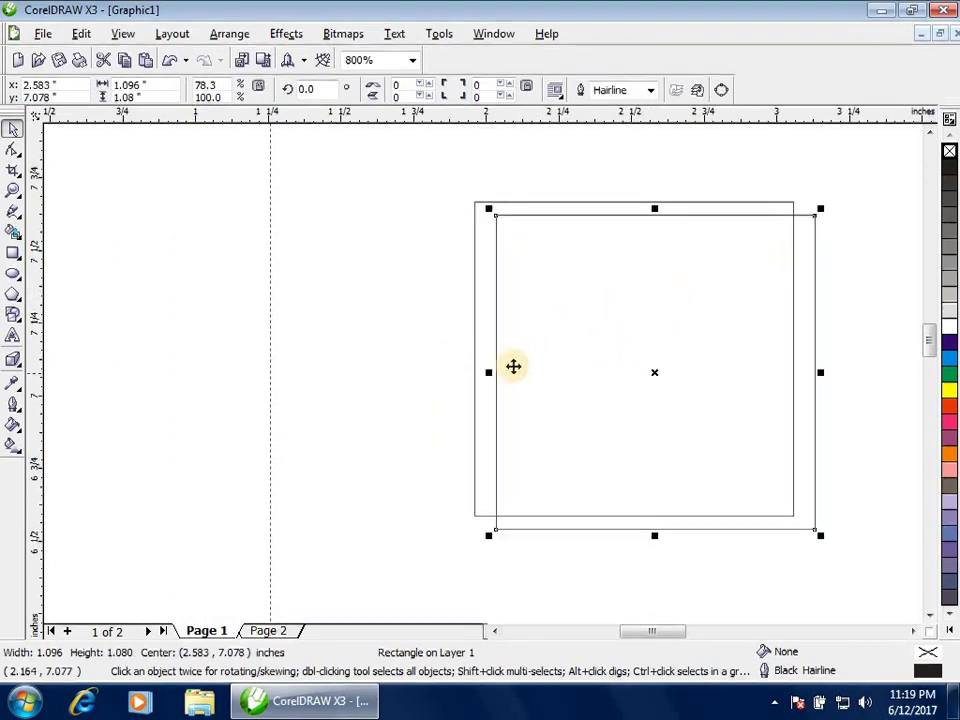
- Stretch the copy's left side freehand toward the original rectangle's left edge, to a width of about 1.15 inches
{"action": "key", "text": "z"}
{"action": "left_click_drag", "start_coordinate": [450, 290], "coordinate": [581, 418]}
{"action": "key", "text": "space"}
{"action": "left_click_drag", "start_coordinate": [400, 445], "coordinate": [344, 420]}
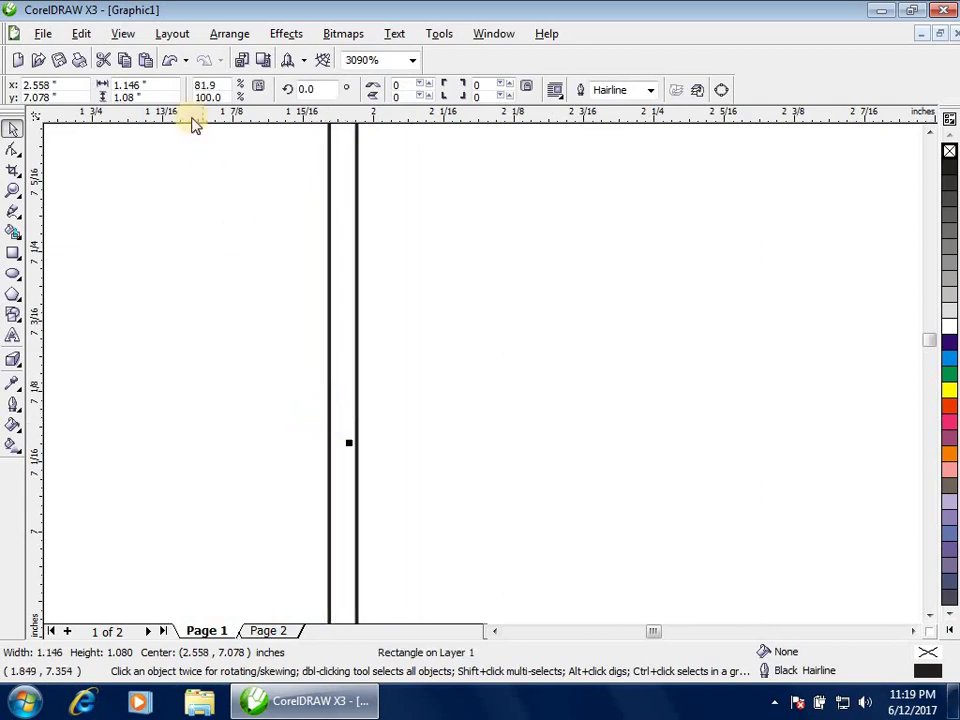
- Turn on Snap to Objects and stretch the copy's left side to the original rectangle's left edge, about 1.17 inches wide
{"action": "left_click", "coordinate": [120, 33]}
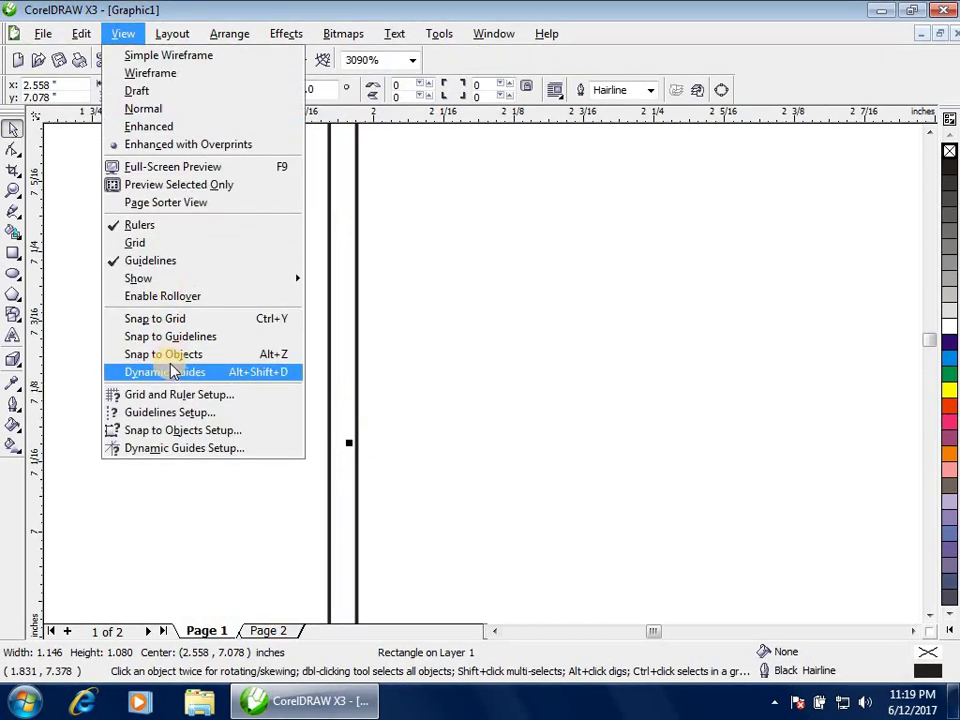
{"action": "left_click", "coordinate": [231, 354]}
{"action": "left_click_drag", "start_coordinate": [350, 442], "coordinate": [322, 436]}
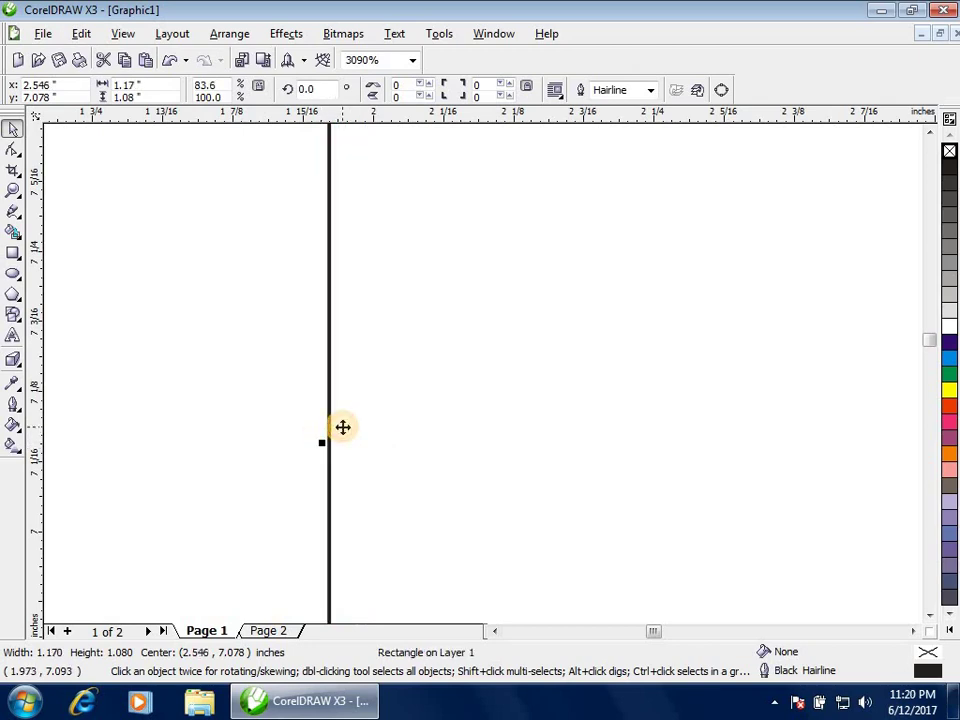
- Turn off Snap to Objects
{"action": "left_click", "coordinate": [123, 34]}
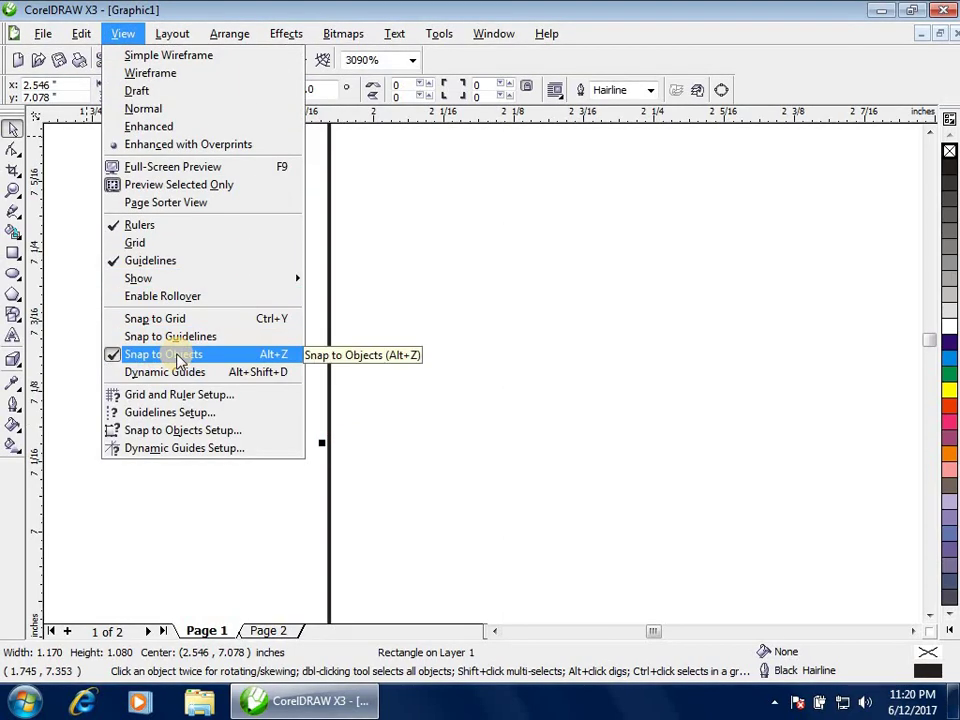
{"action": "left_click", "coordinate": [178, 357]}
{"action": "left_click", "coordinate": [121, 34]}
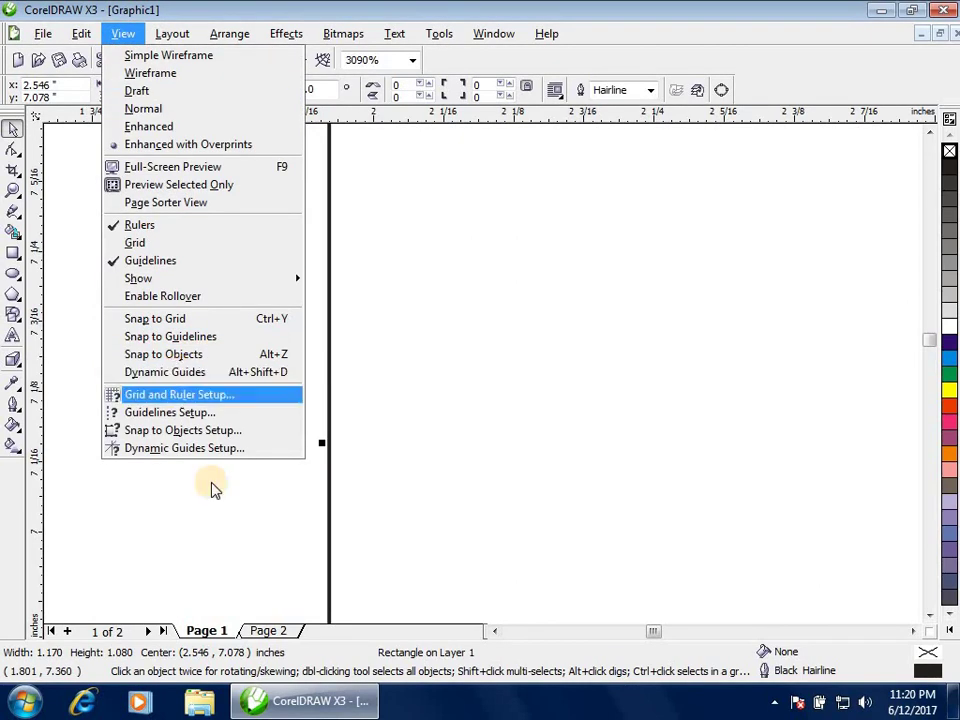
{"action": "left_click", "coordinate": [225, 514]}
- Shrink the copied rectangle to about 0.76 by 0.70 inches and place it inside the larger one, centered near 2.42, 7.04 inches
{"action": "key", "text": "z"}
{"action": "right_click", "coordinate": [508, 336]}
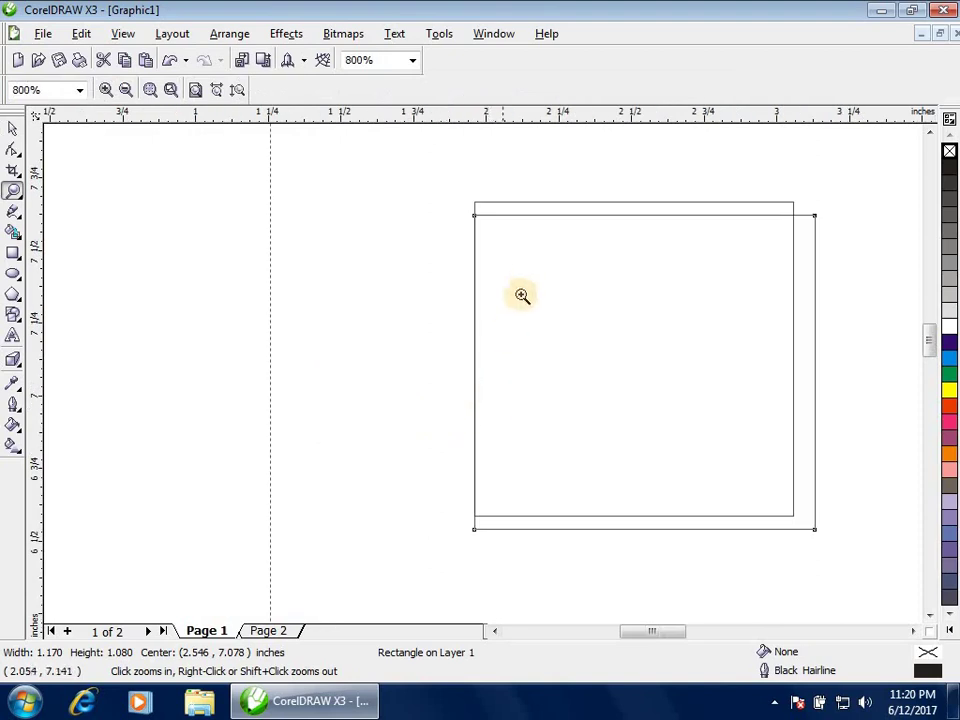
{"action": "key", "text": "space"}
{"action": "left_click_drag", "start_coordinate": [546, 275], "coordinate": [630, 259]}
{"action": "left_click_drag", "start_coordinate": [653, 328], "coordinate": [694, 362]}
{"action": "left_click_drag", "start_coordinate": [808, 232], "coordinate": [688, 341]}
{"action": "mouse_move", "coordinate": [636, 369]}
{"action": "left_mouse_down"}
{"action": "mouse_move", "coordinate": [701, 300]}
{"action": "mouse_move", "coordinate": [707, 317]}
{"action": "mouse_move", "coordinate": [630, 356]}
{"action": "left_mouse_up"}
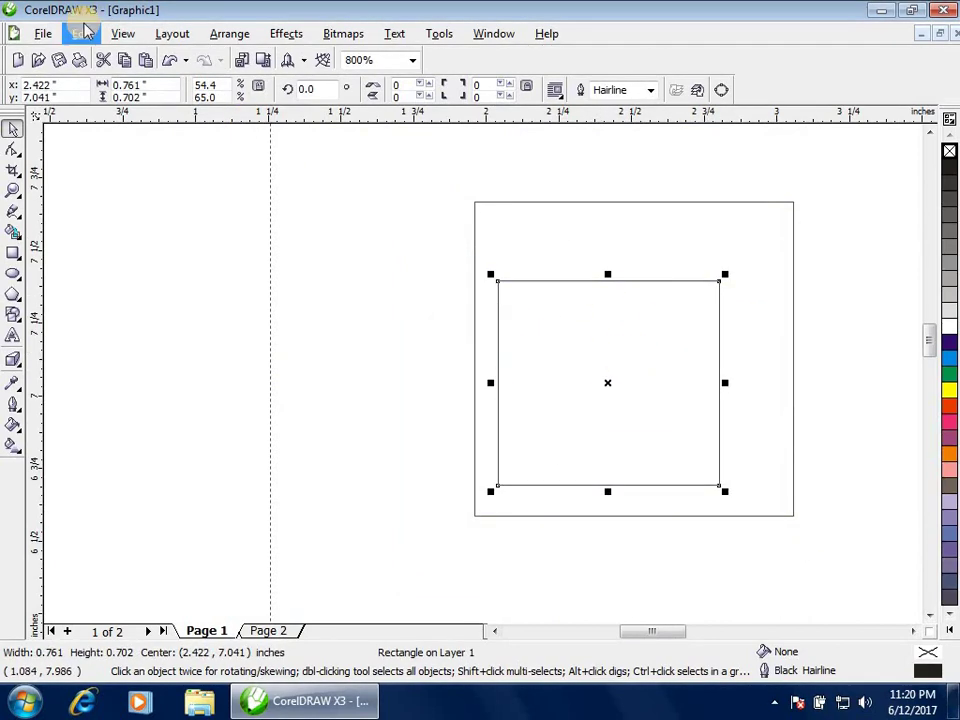
- Turn on Dynamic Guides and move the small rectangle up and right, to a center at about 2.69, 7.23 inches
{"action": "left_click", "coordinate": [123, 33]}
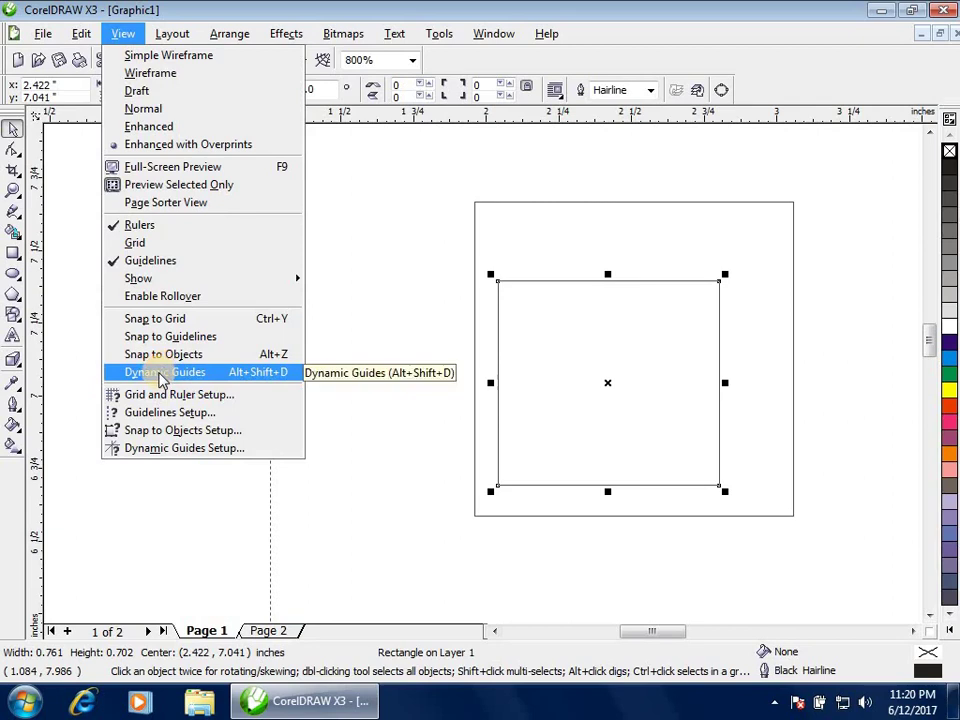
{"action": "left_click", "coordinate": [160, 373]}
{"action": "left_click_drag", "start_coordinate": [626, 362], "coordinate": [705, 287]}
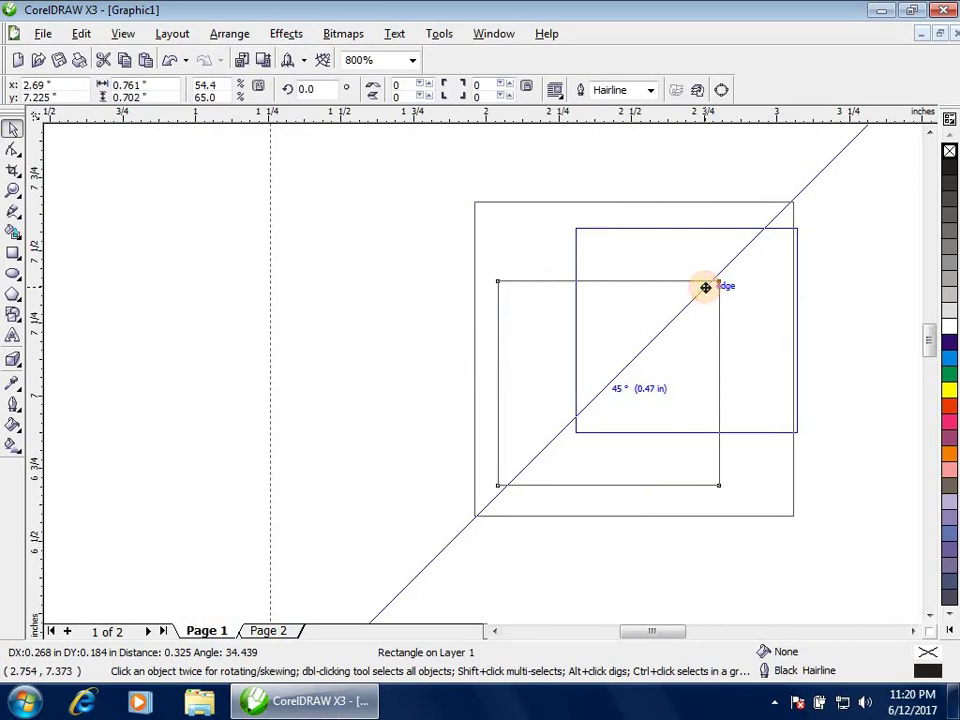
{"action": "left_click_drag", "start_coordinate": [705, 287], "coordinate": [705, 287]}
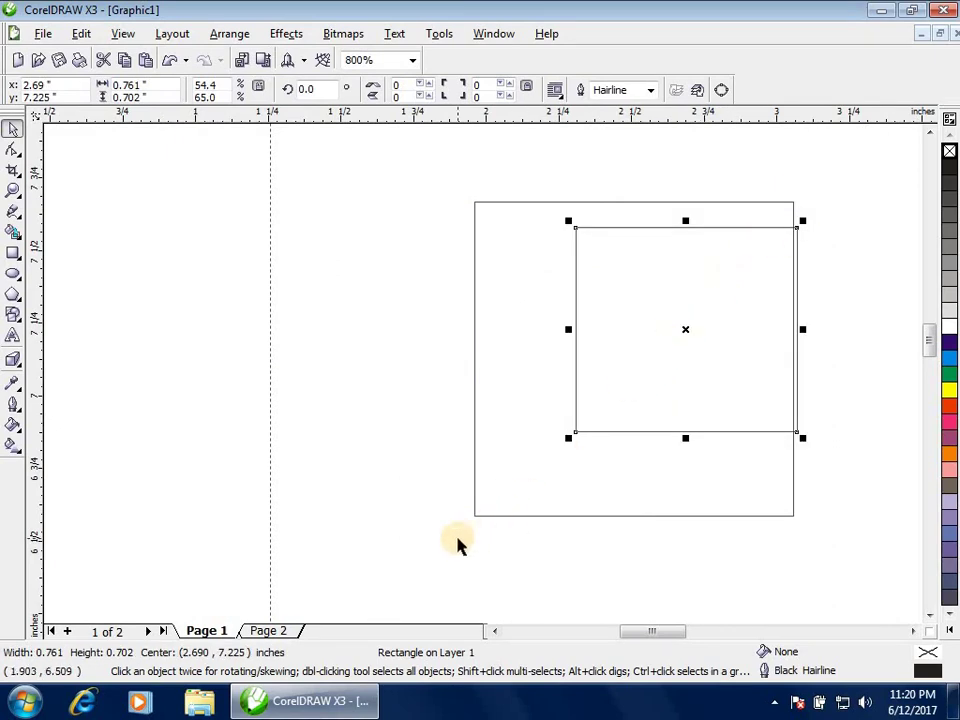
- Move the small rectangle across the large one's right edge, and back inside it to a center at about 2.48, 7.21 inches
{"action": "left_click_drag", "start_coordinate": [710, 340], "coordinate": [790, 363]}
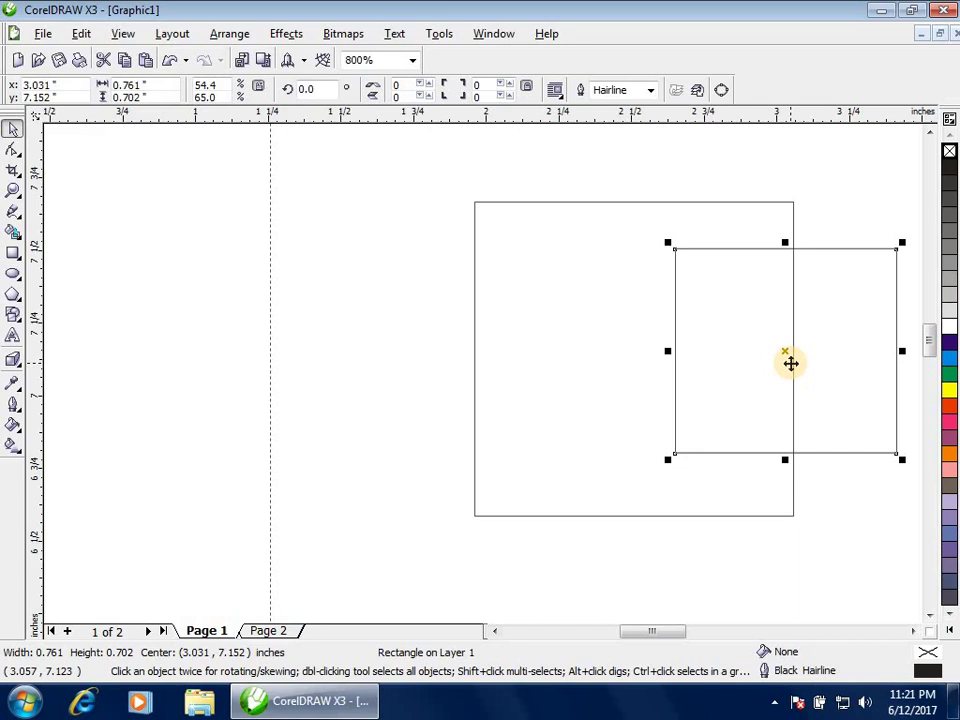
{"action": "left_click_drag", "start_coordinate": [785, 351], "coordinate": [634, 337]}
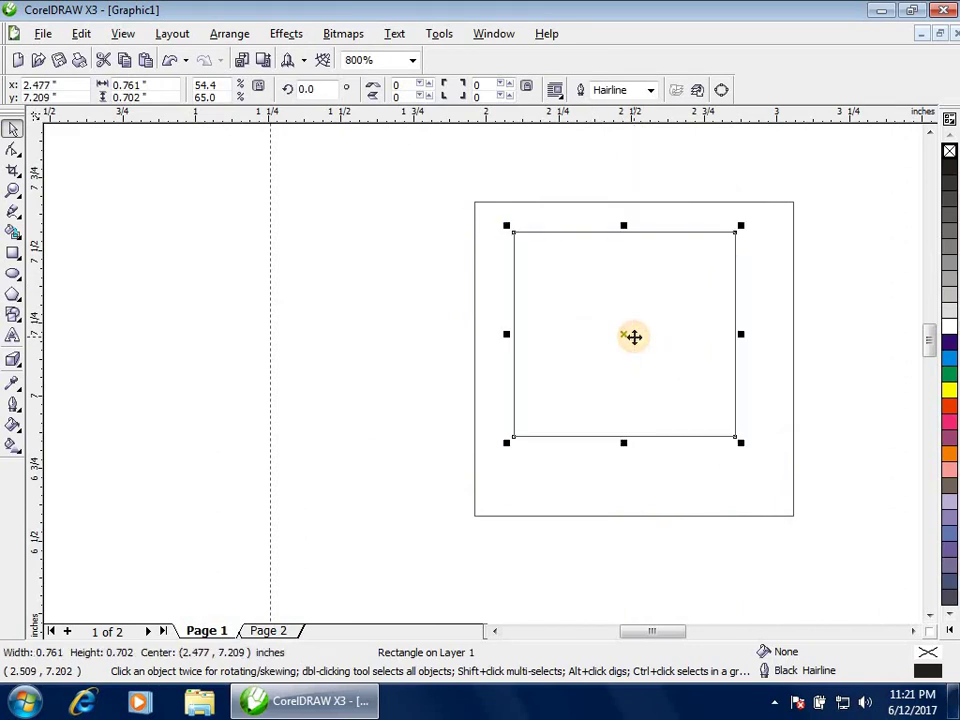
- Turn off Dynamic Guides and select both rectangles
{"action": "left_click", "coordinate": [126, 34]}
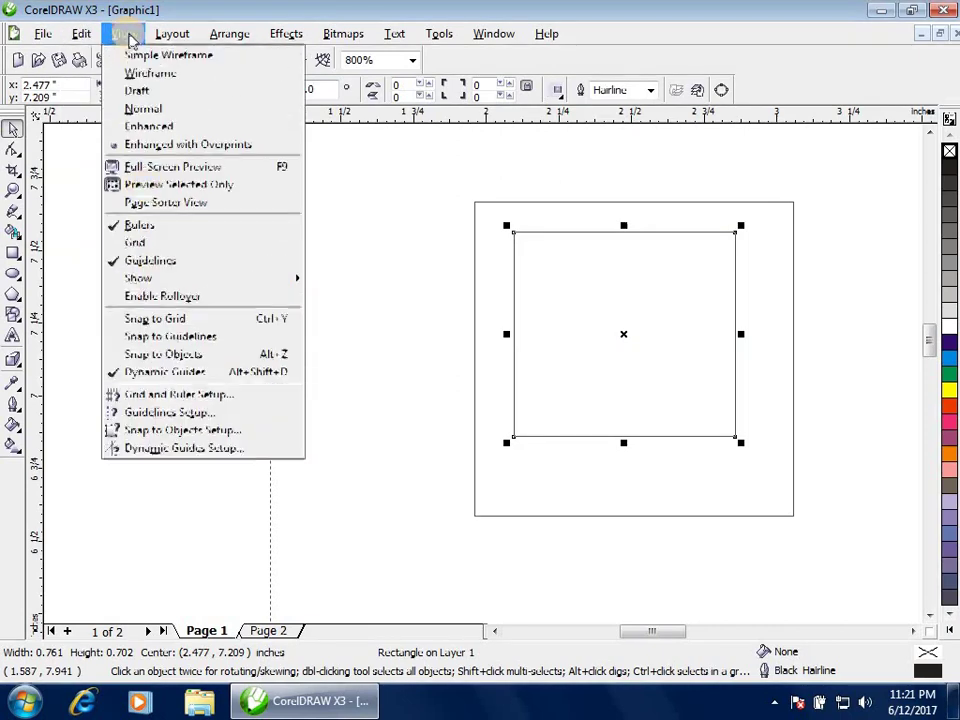
{"action": "left_click", "coordinate": [172, 376]}
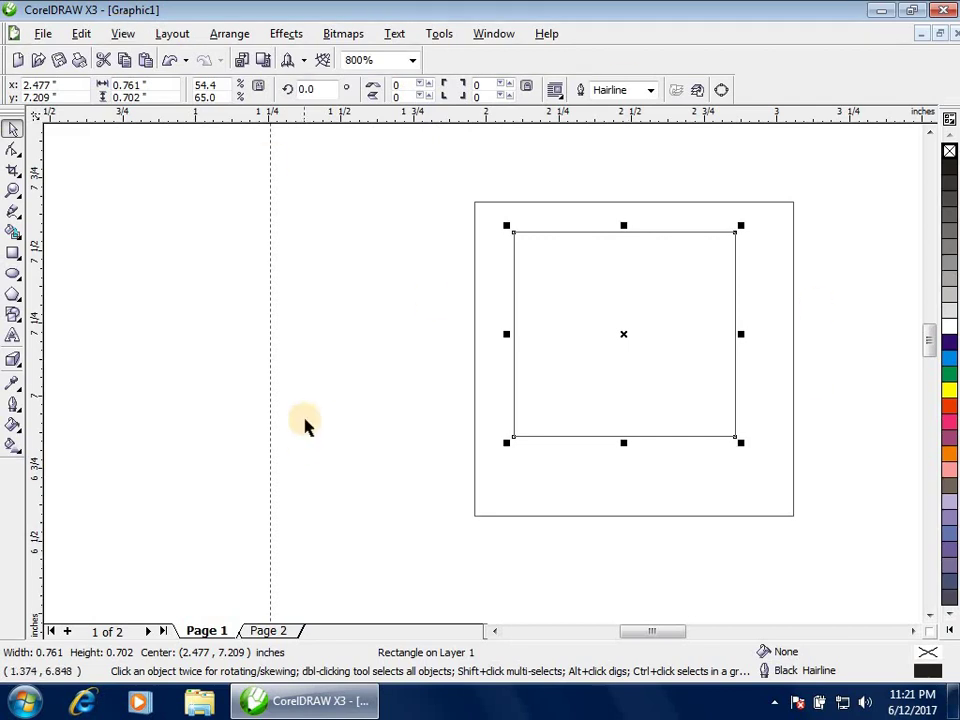
{"action": "left_click_drag", "start_coordinate": [428, 172], "coordinate": [836, 570]}
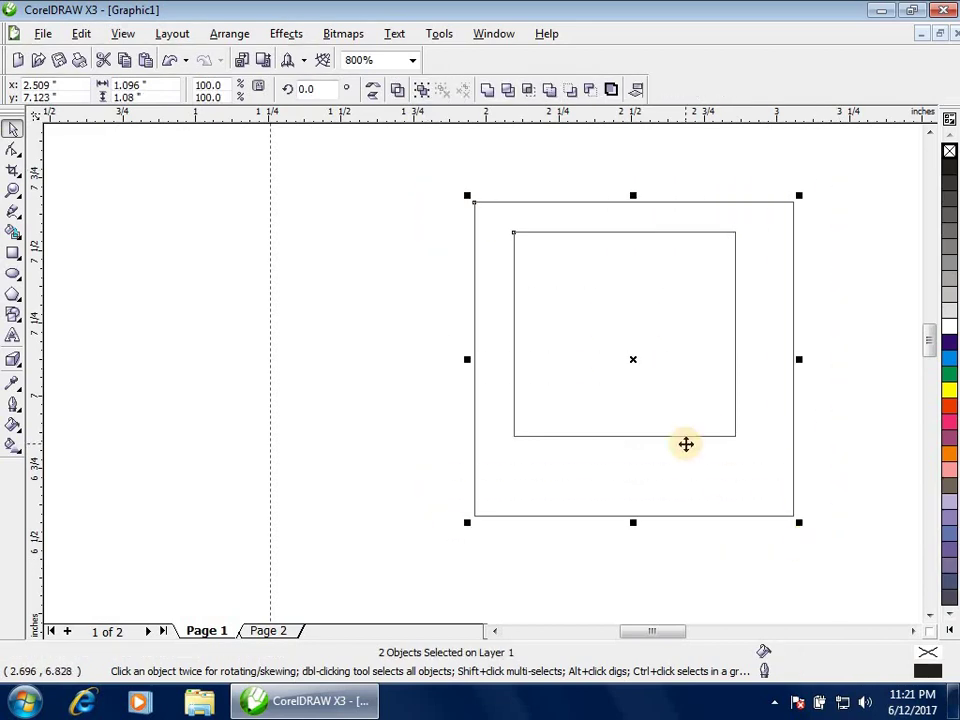